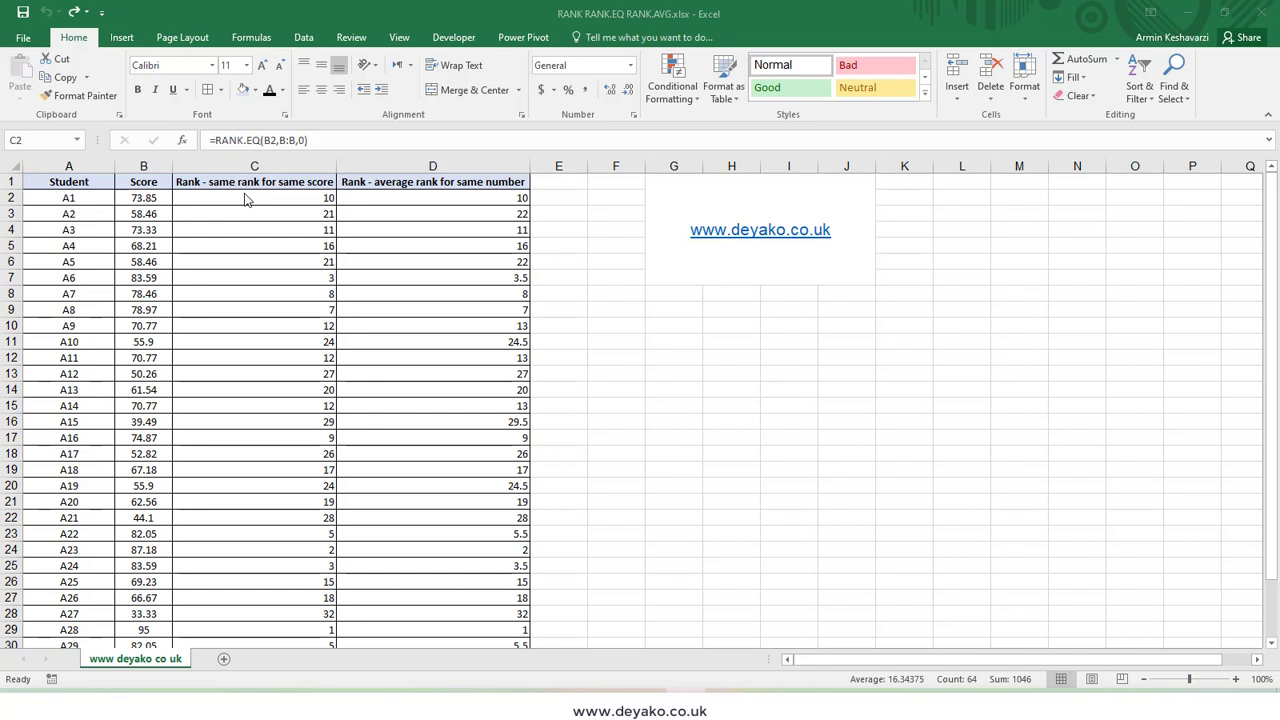
# Step: Examine the students' scores and their existing ranks, including the RANK.EQ formulas in C2, C29 and C22
pyautogui.click(246, 200)
pyautogui.click(221, 202)
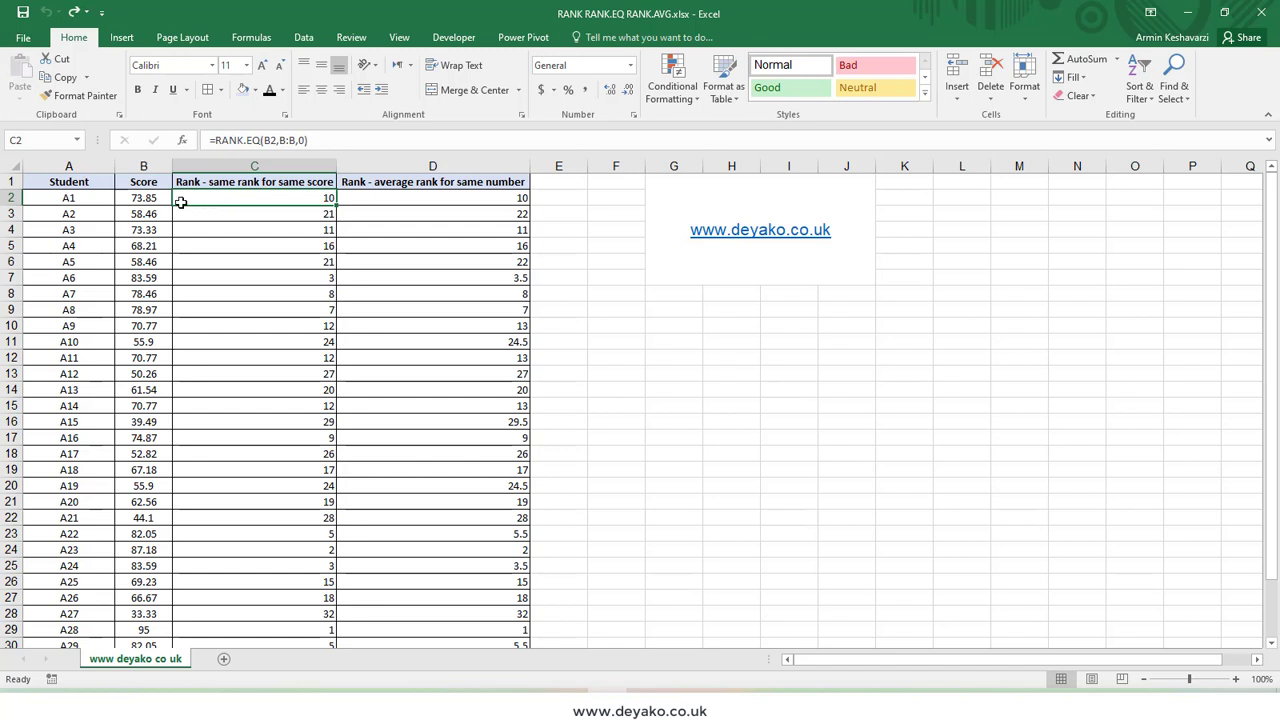
pyautogui.click(166, 198)
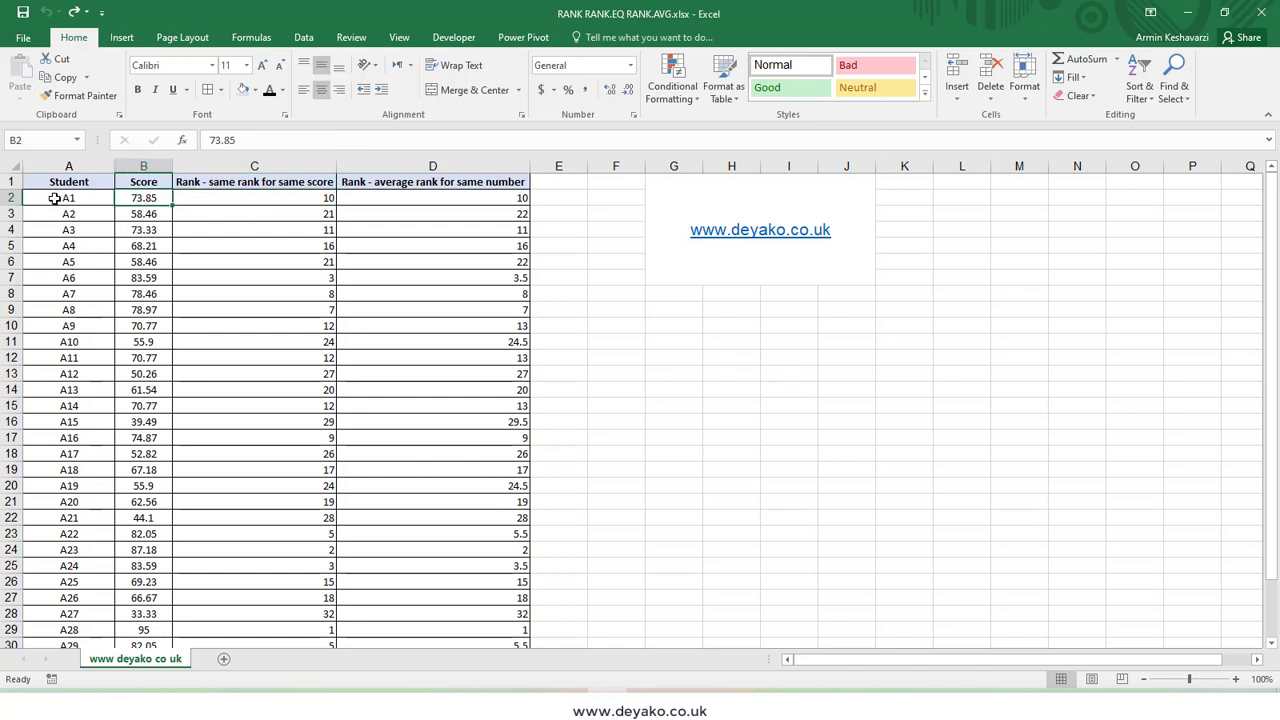
pyautogui.scroll(-2, 69, 362)
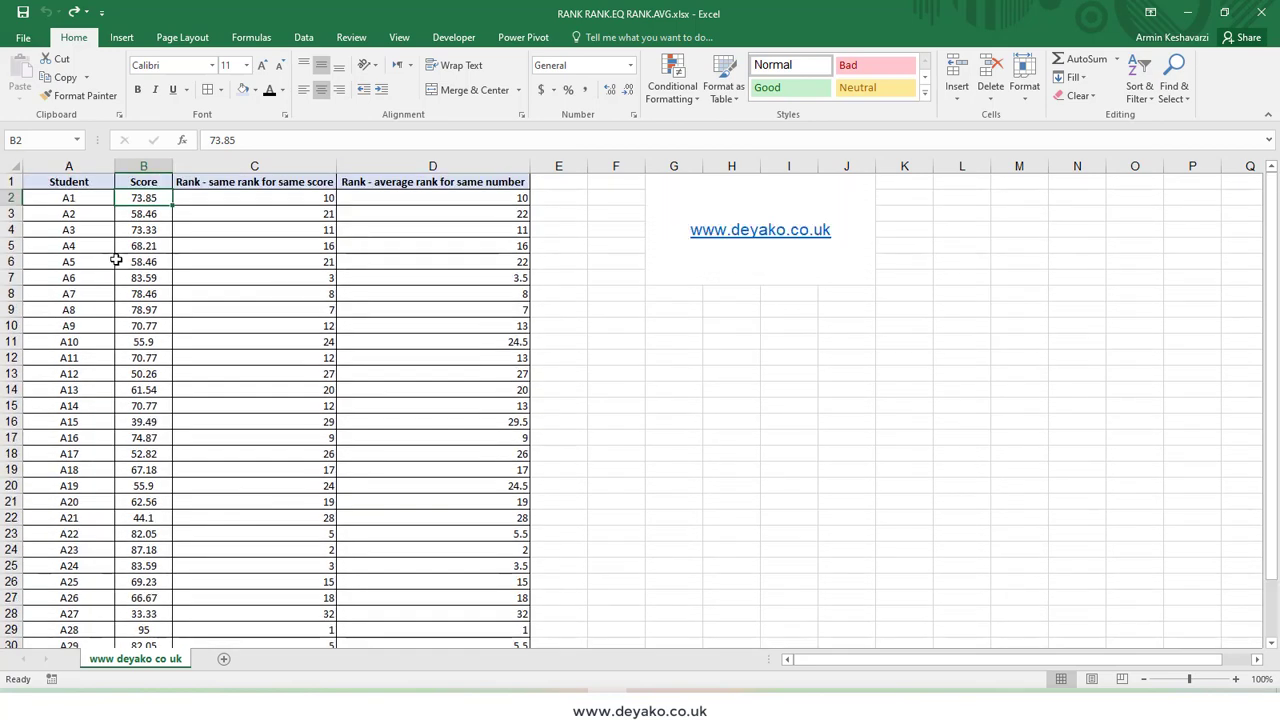
pyautogui.scroll(2, 114, 258)
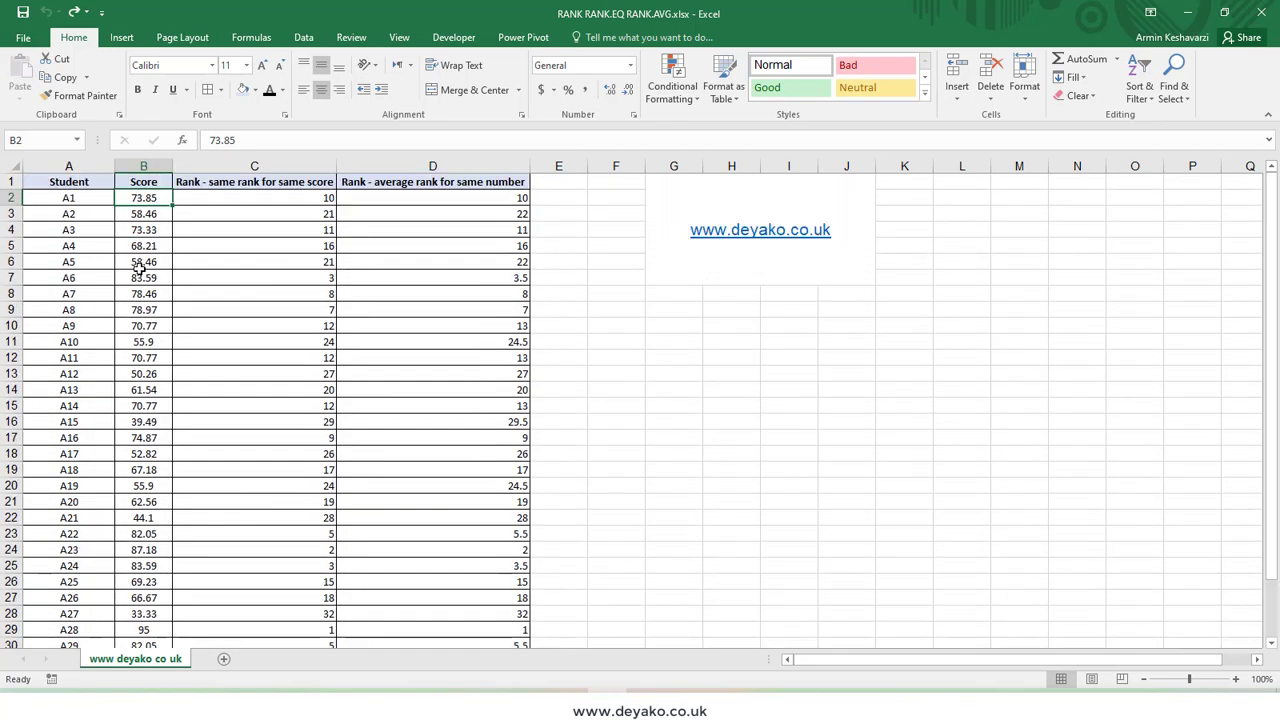
pyautogui.click(155, 630)
pyautogui.scroll(-2, 255, 556)
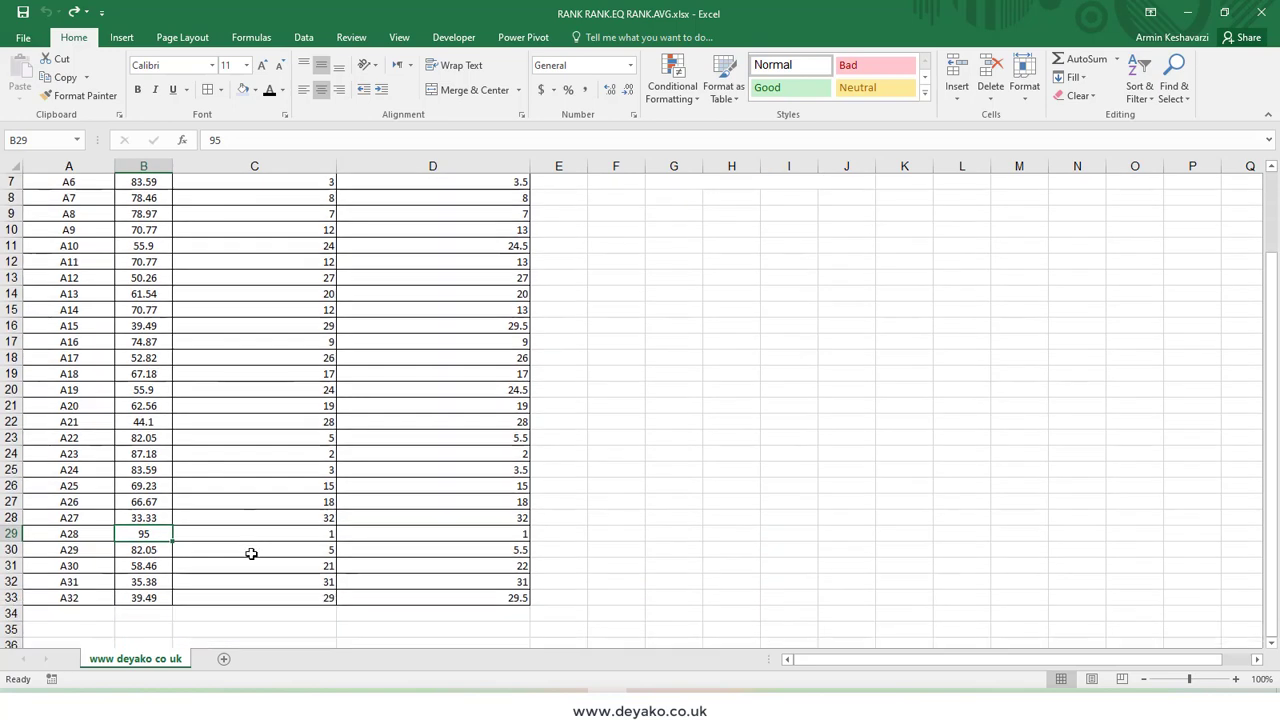
pyautogui.click(188, 532)
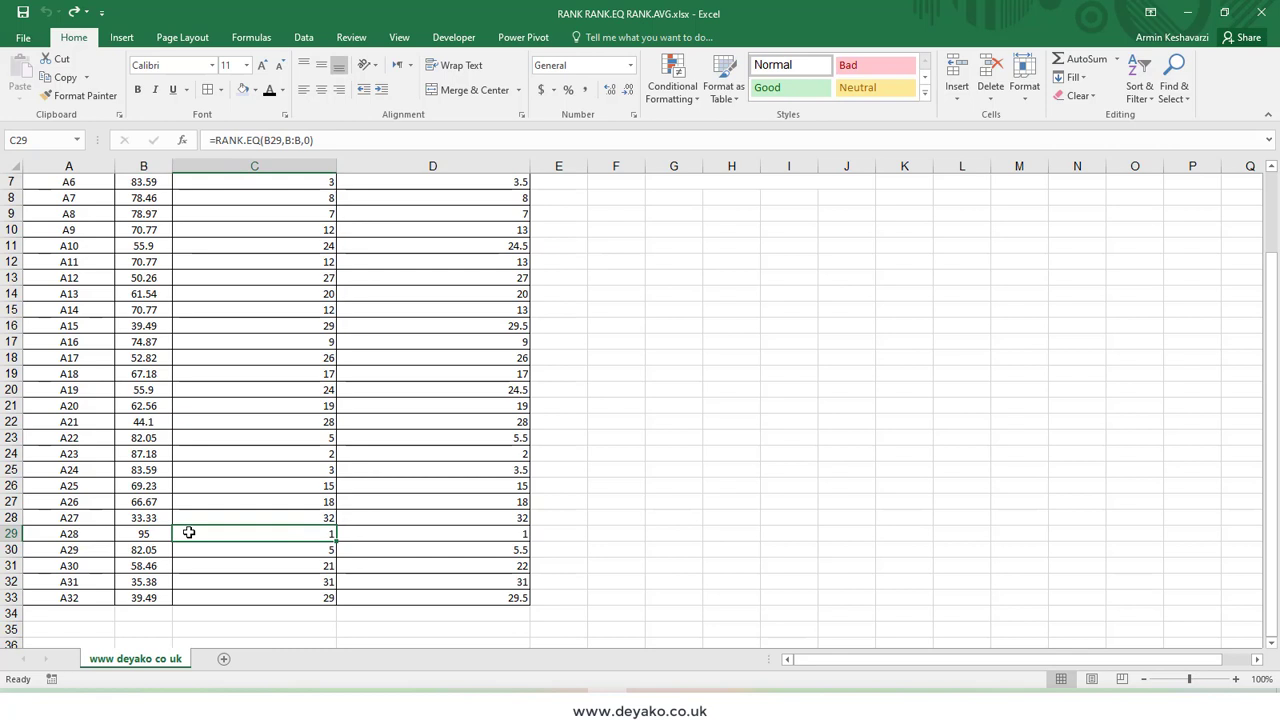
pyautogui.click(165, 421)
pyautogui.scroll(1, 225, 420)
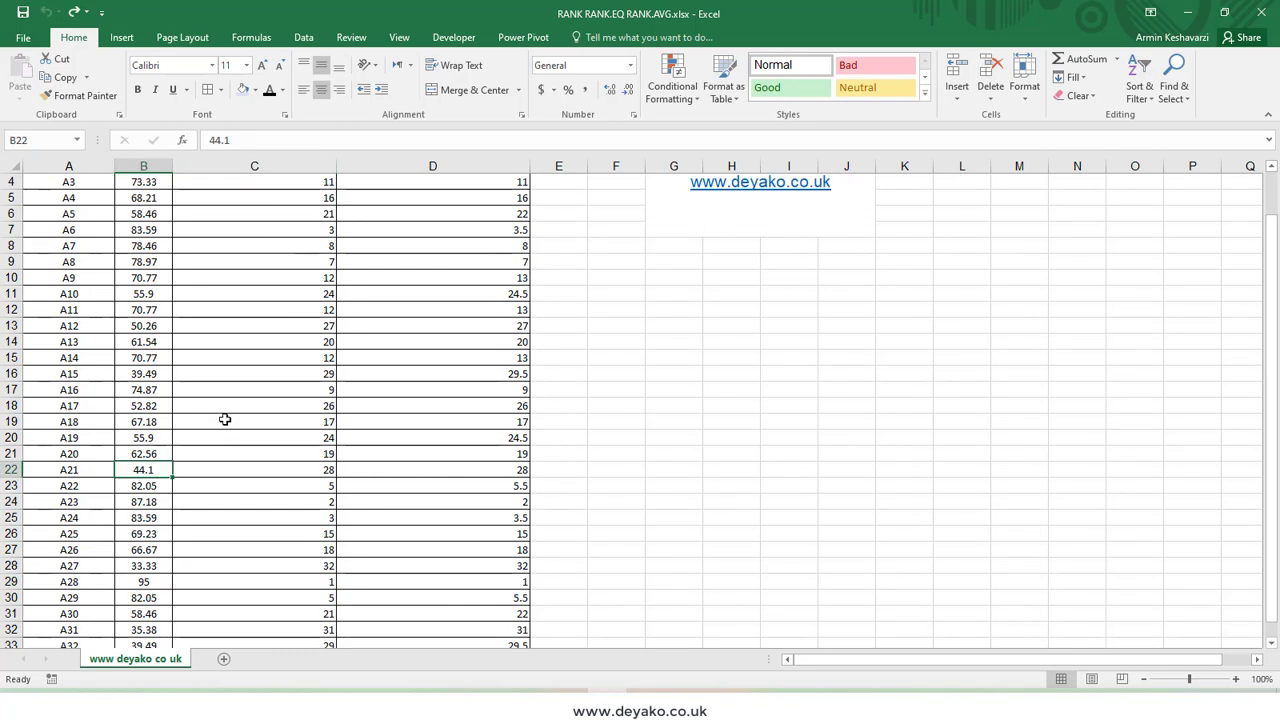
pyautogui.click(262, 465)
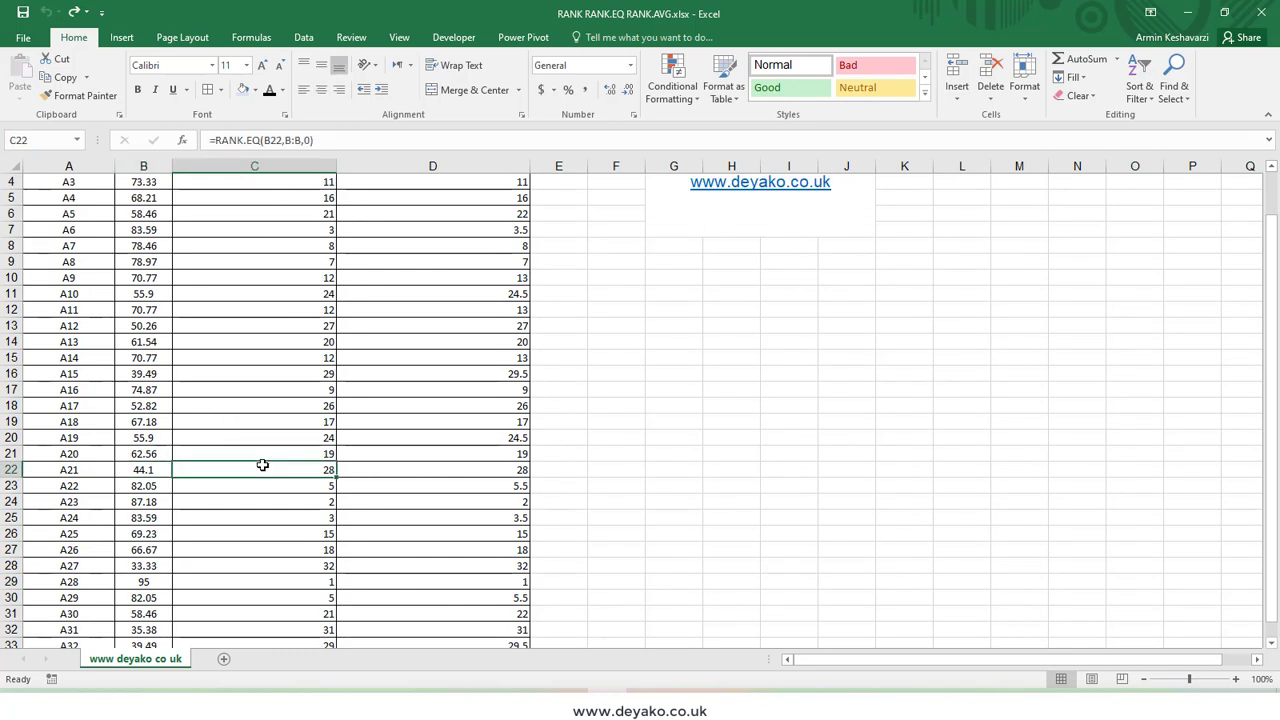
pyautogui.scroll(1, 262, 465)
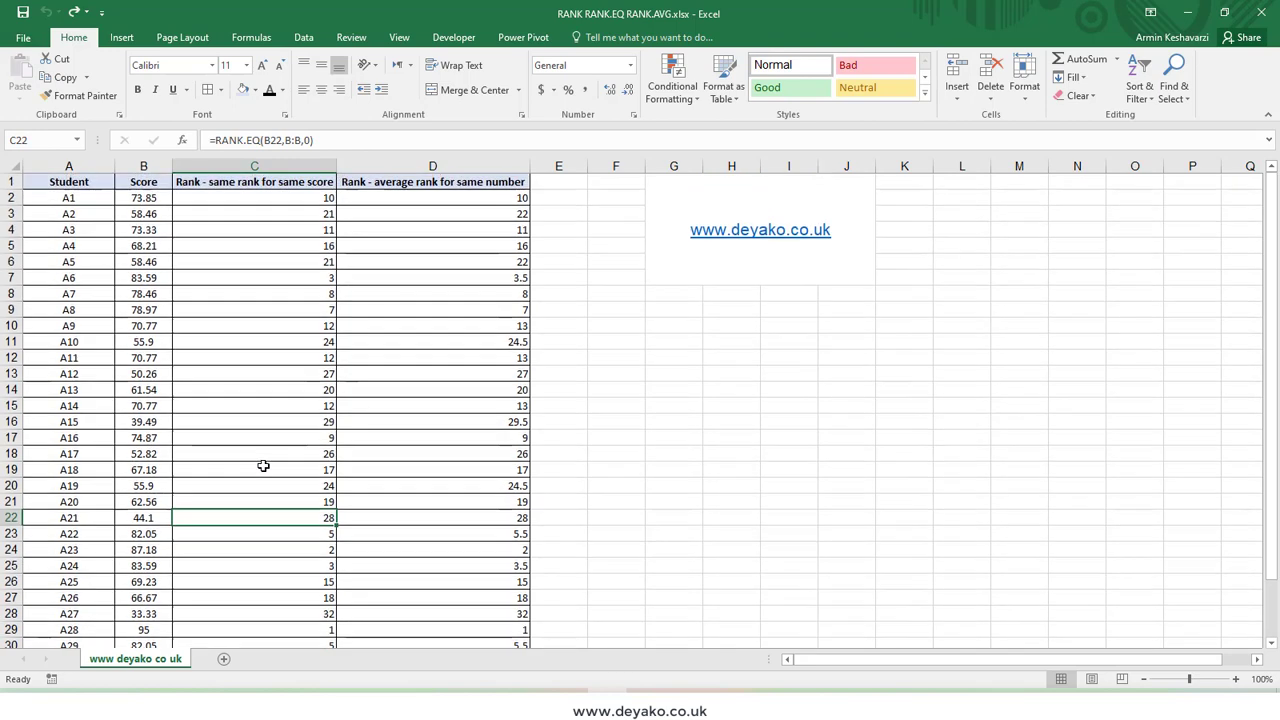
# Step: Clear the existing rank formulas from both rank columns, C2:D33, keeping the headers
pyautogui.click(284, 192)
pyautogui.hotkey('ctrl', 'shift', 'Right')
pyautogui.hotkey('ctrl', 'shift', 'Down')
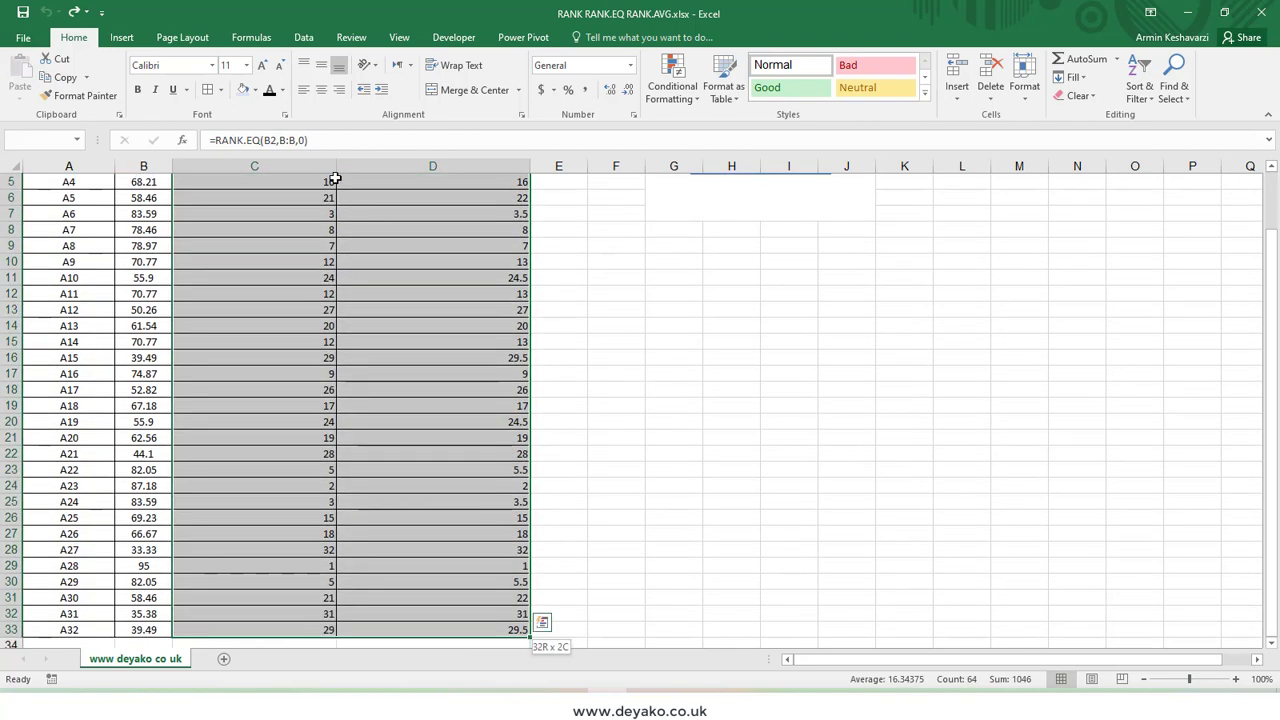
pyautogui.press('Delete')
pyautogui.scroll(3, 335, 180)
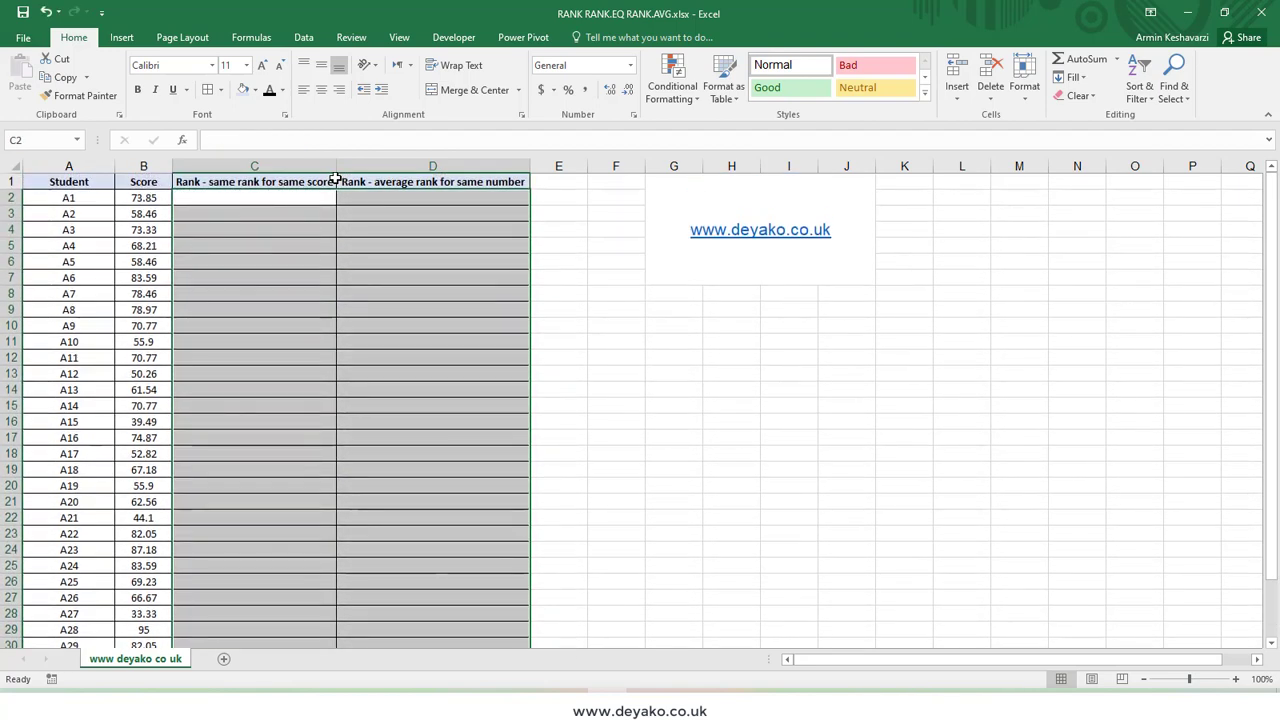
# Step: Start a RANK.EQ formula in C2 and open its function arguments dialog
pyautogui.click(285, 199)
pyautogui.write('=ran')
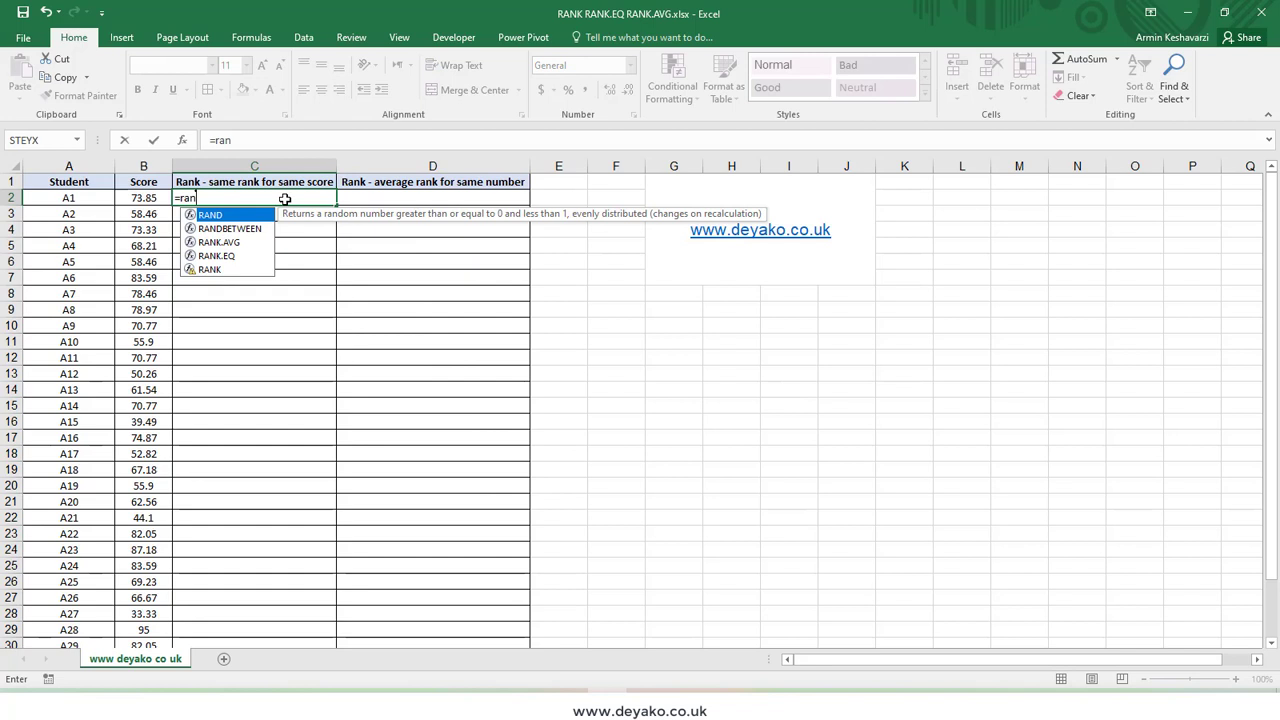
pyautogui.click(247, 258)
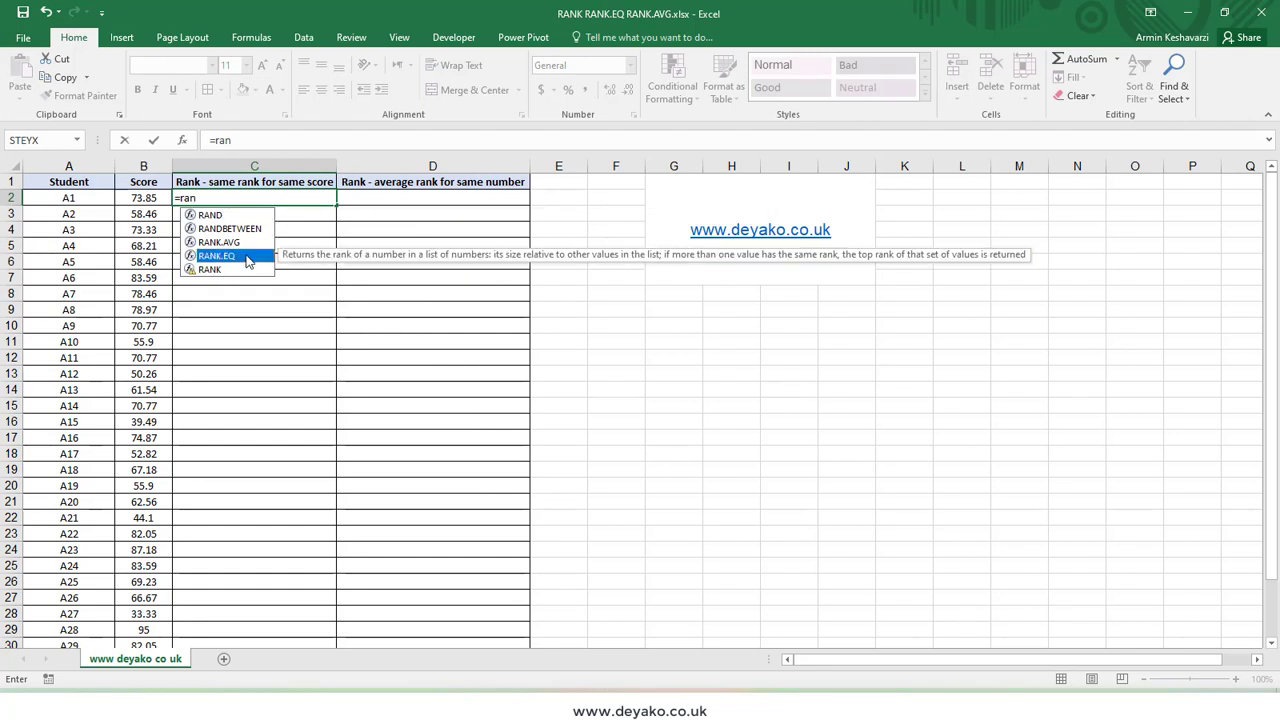
pyautogui.click(247, 243)
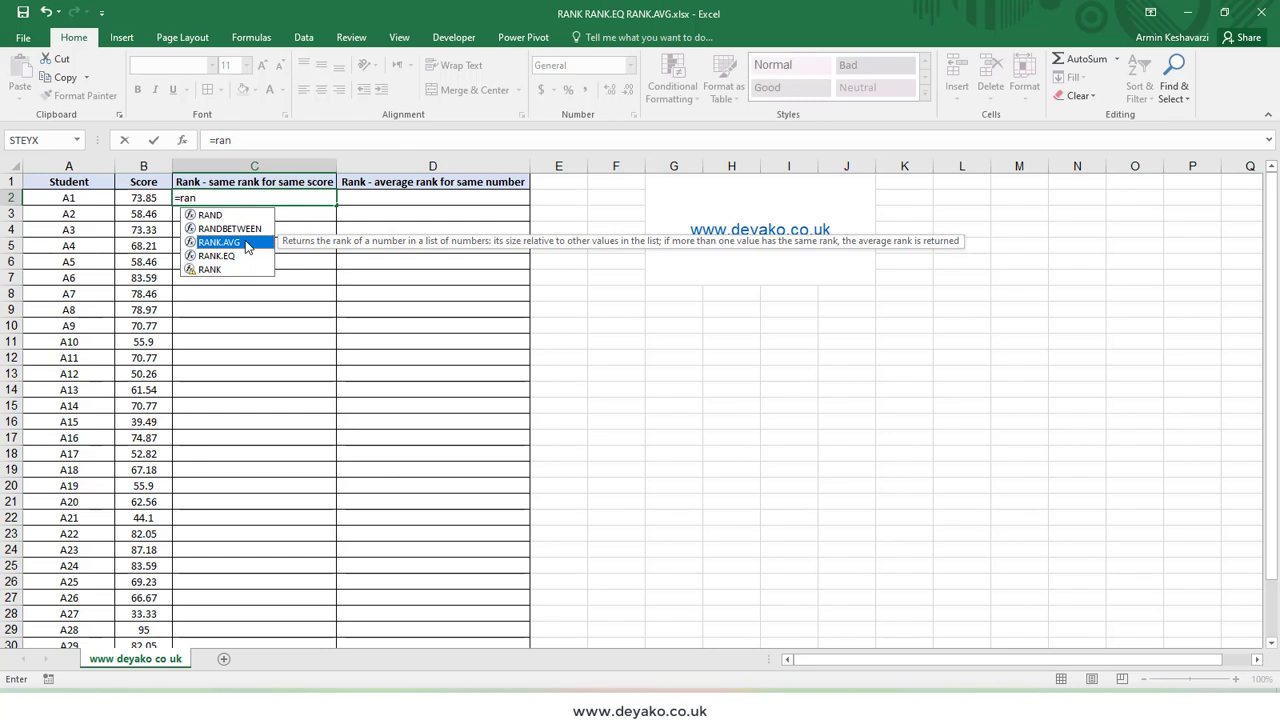
pyautogui.doubleClick(232, 256)
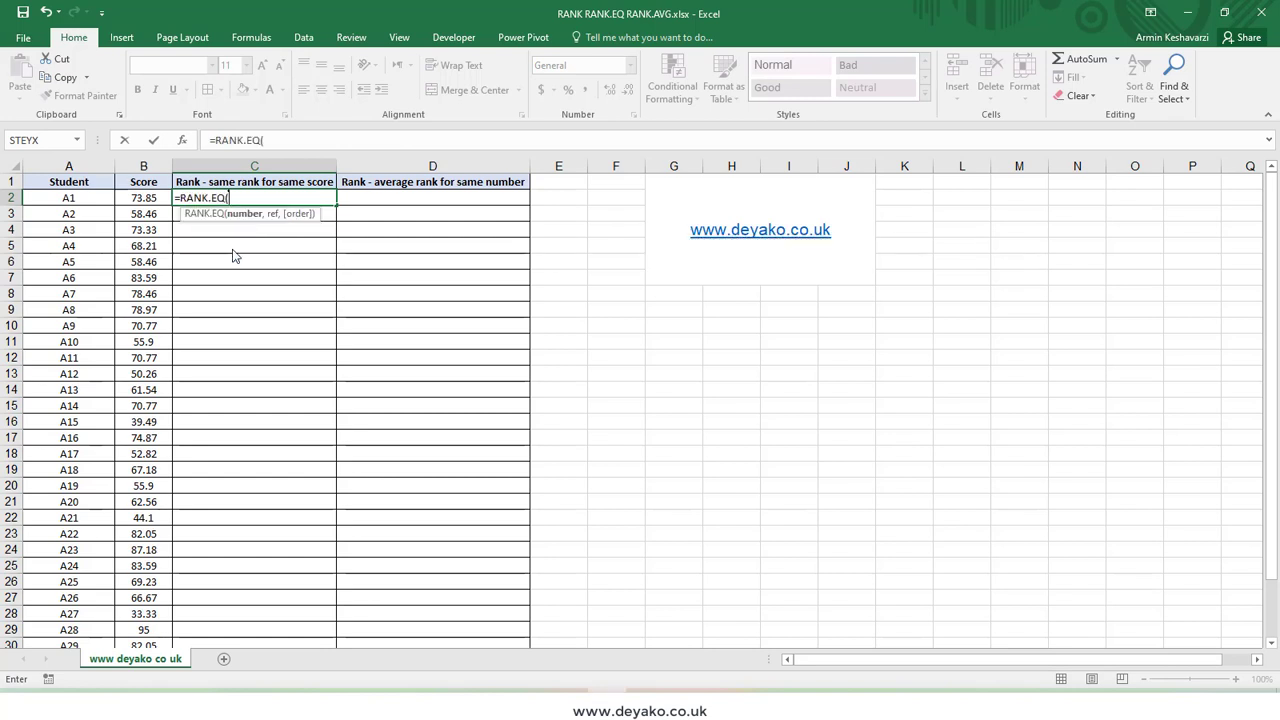
pyautogui.click(182, 142)
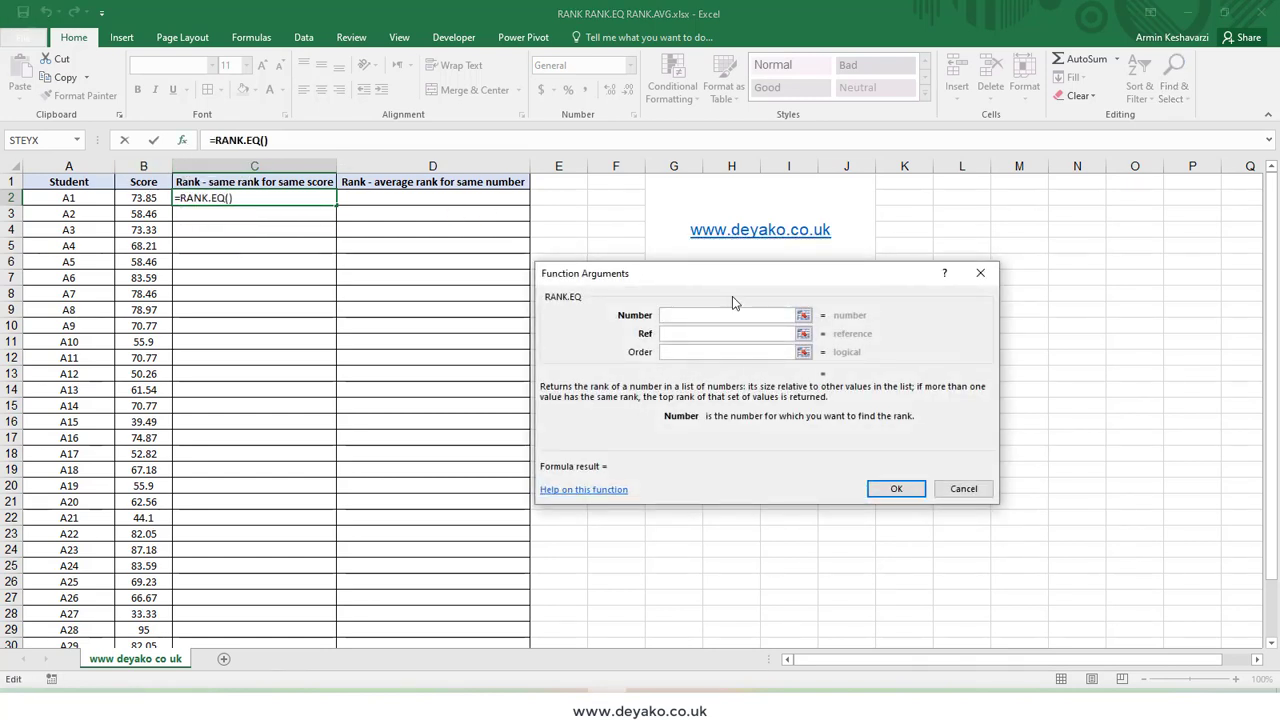
pyautogui.moveTo(740, 268); pyautogui.dragTo(714, 274)
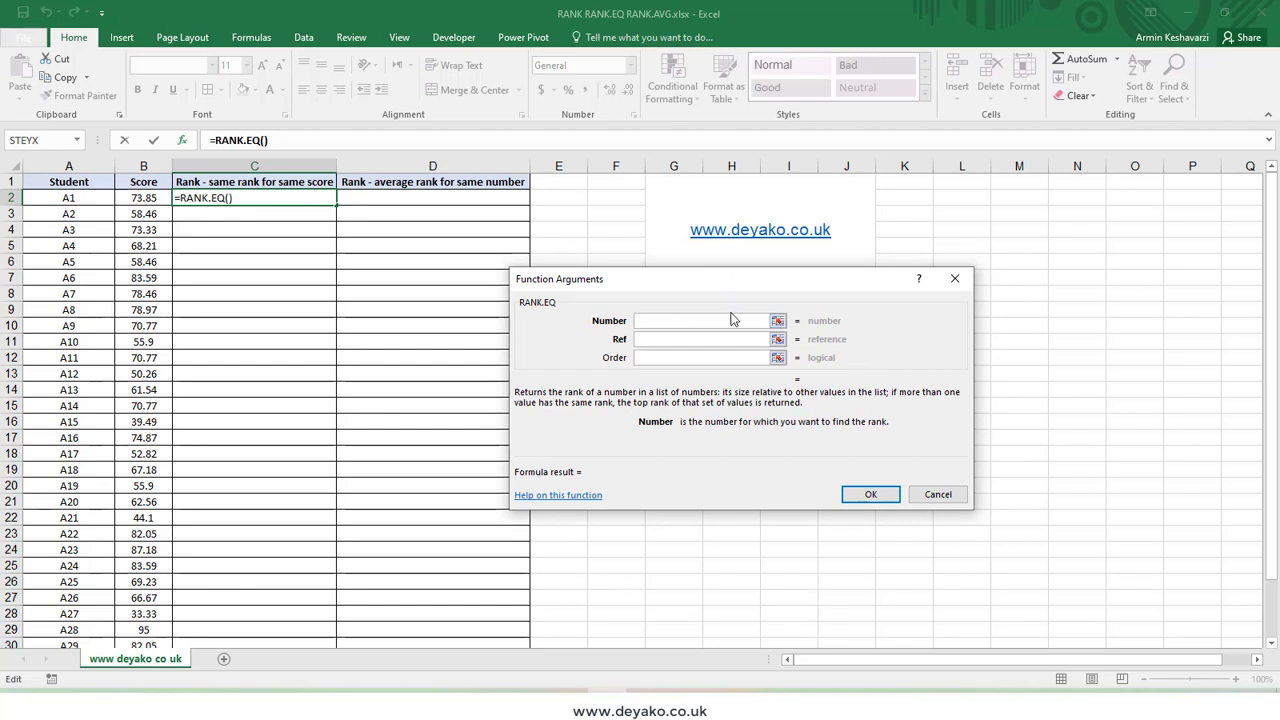
# Step: Complete the RANK.EQ formula with B2 as Number, B:B as Ref and 0 as Order for descending ranking
pyautogui.click(148, 198)
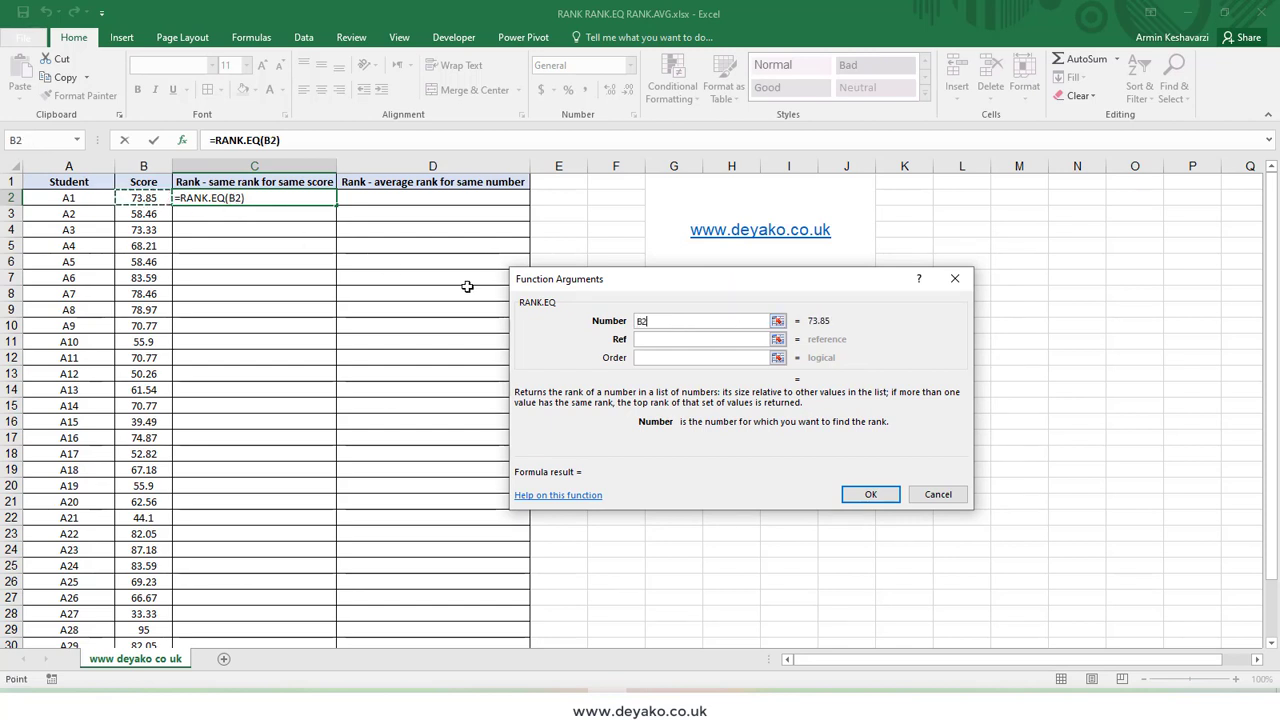
pyautogui.click(652, 341)
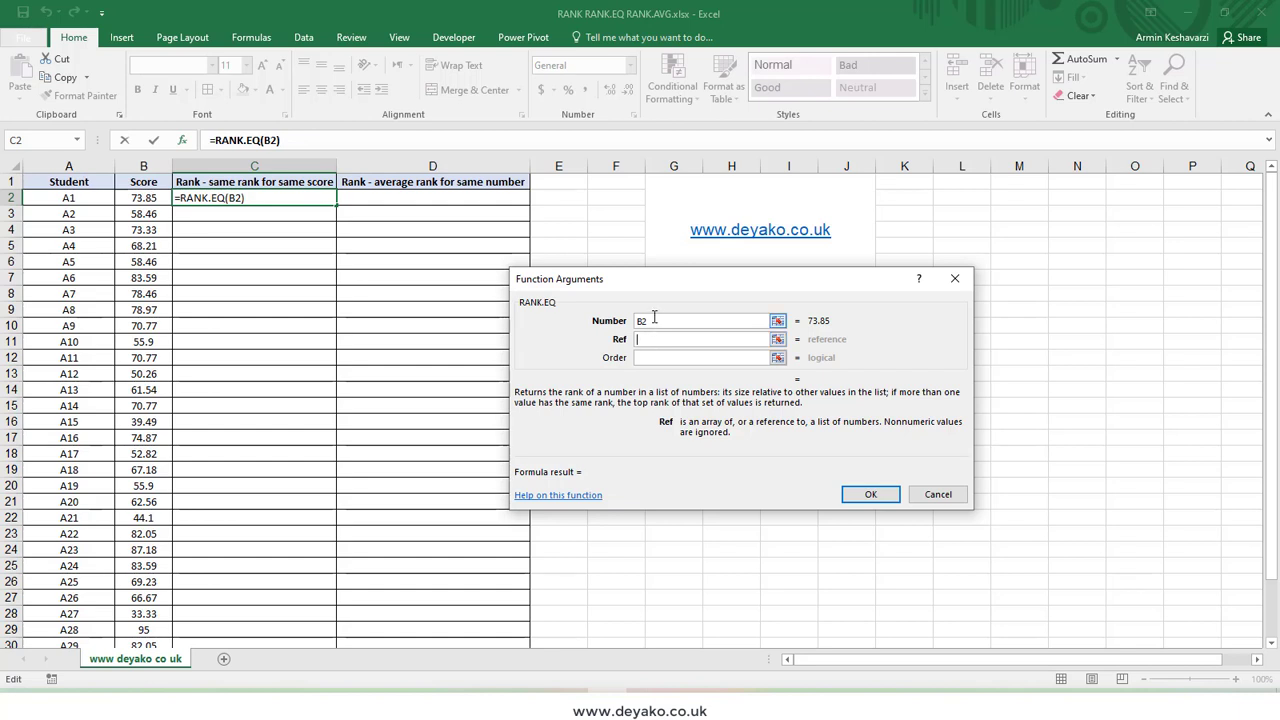
pyautogui.click(143, 165)
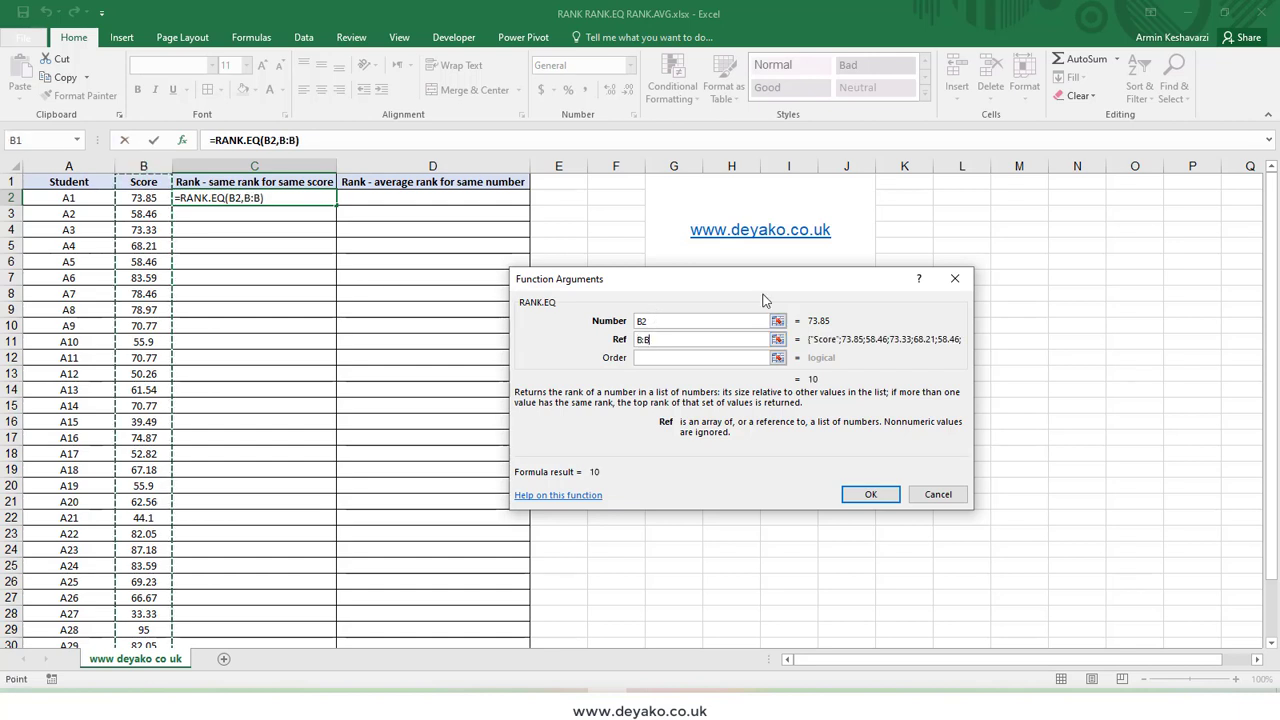
pyautogui.click(652, 359)
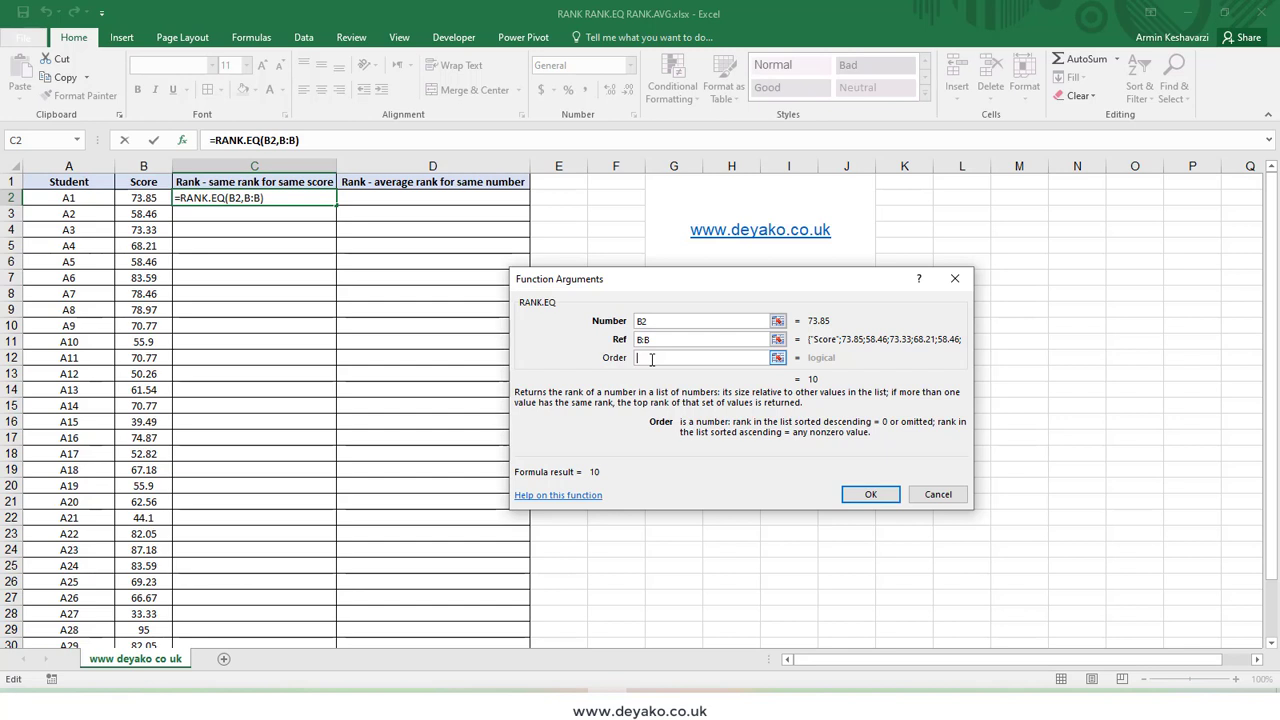
pyautogui.write('0')
pyautogui.press('BackSpace')
pyautogui.write('1')
pyautogui.press('BackSpace')
pyautogui.write('0')
pyautogui.click(869, 500)
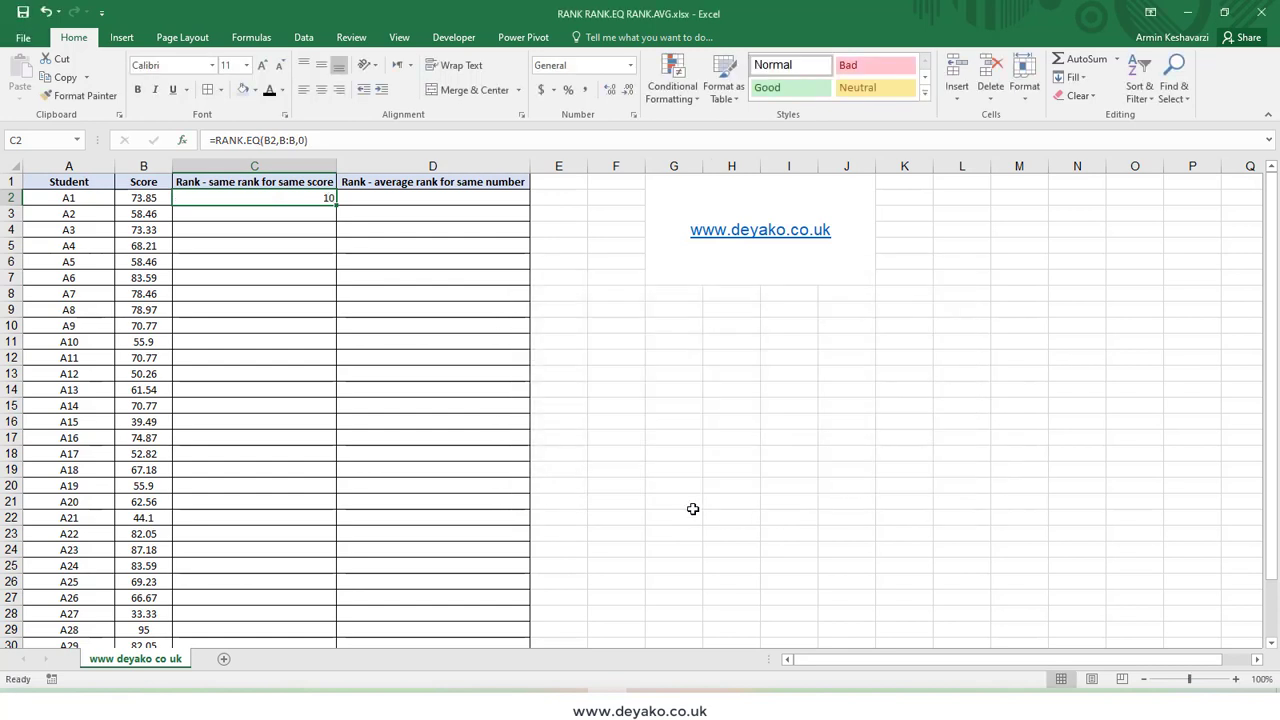
# Step: Fill the RANK.EQ formula from C2 down to C33 and check the ranks of students A28, A31 and A32
pyautogui.doubleClick(338, 204)
pyautogui.scroll(-3, 297, 334)
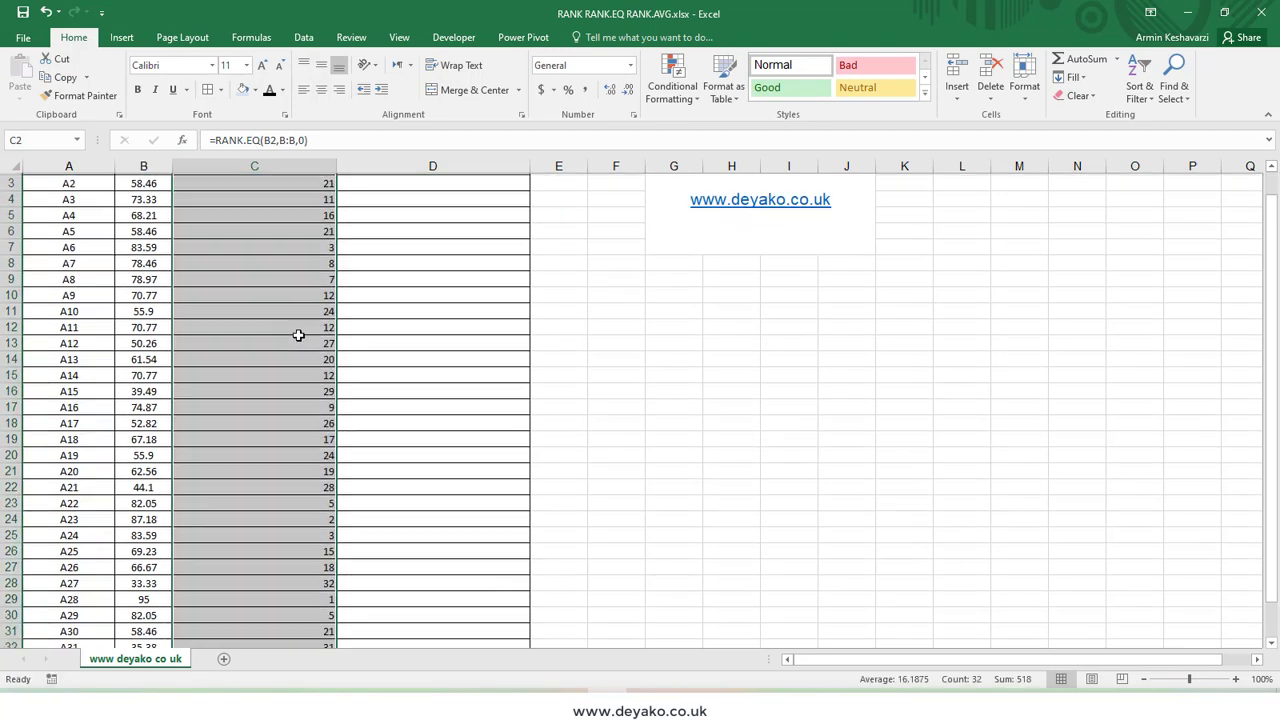
pyautogui.scroll(-1, 297, 342)
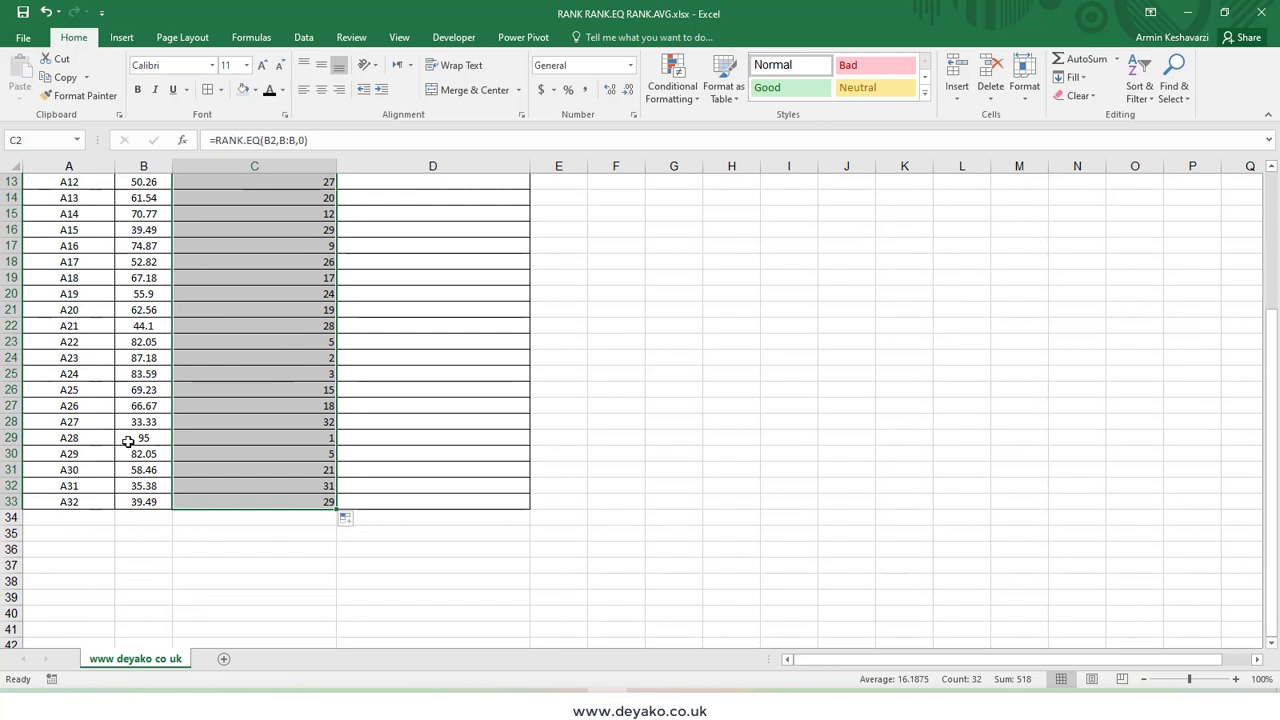
pyautogui.moveTo(129, 443); pyautogui.dragTo(218, 441)
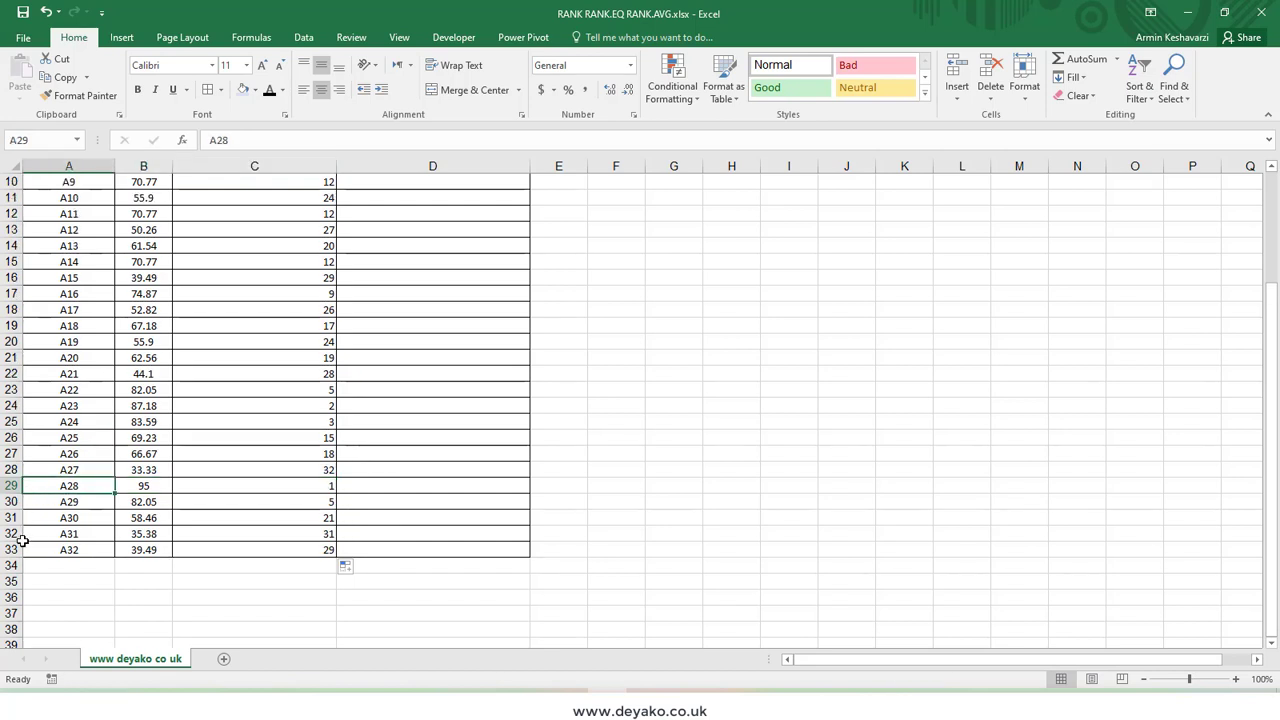
pyautogui.click(12, 533)
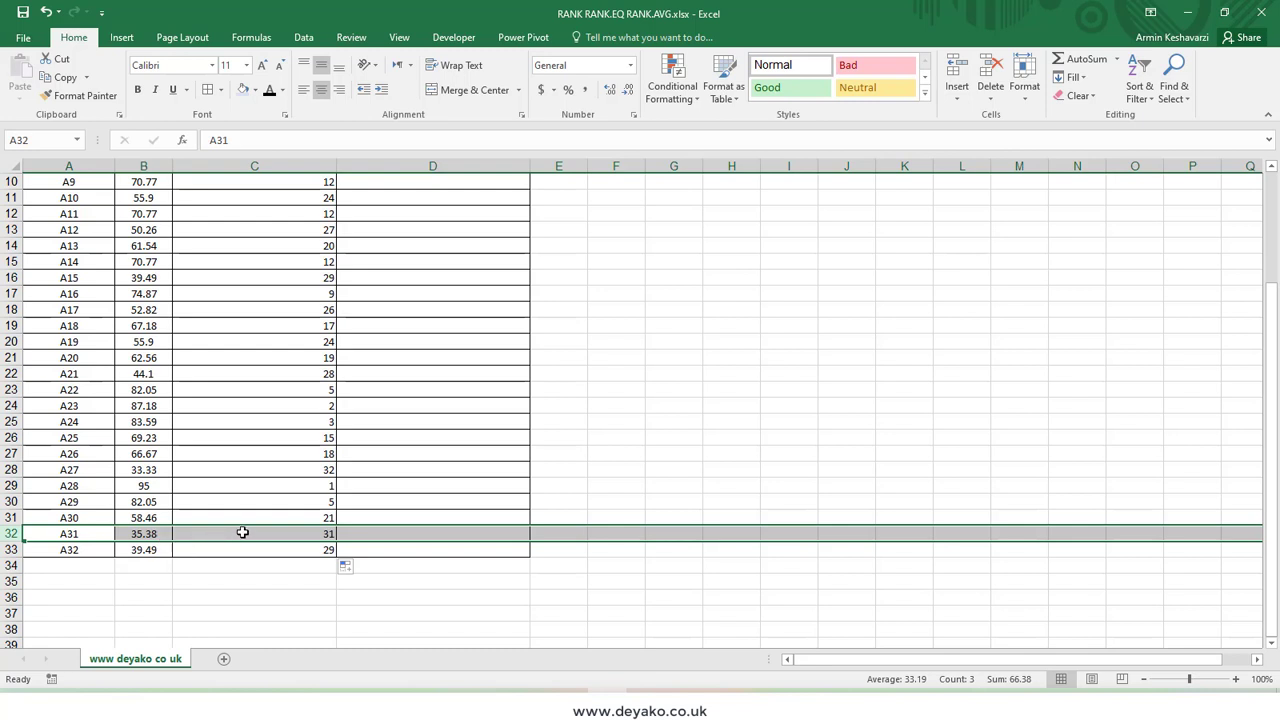
pyautogui.click(10, 550)
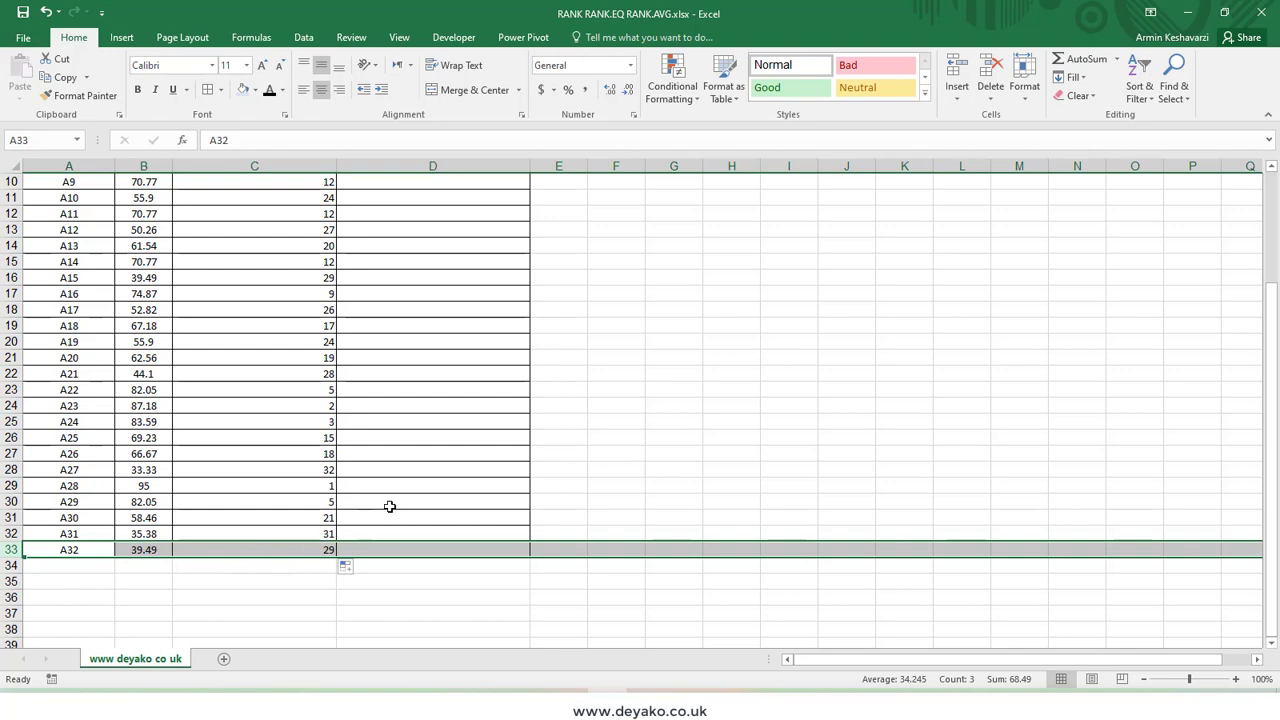
# Step: Sort the student table in ascending order by the "Rank - same rank for same score" column
pyautogui.scroll(2, 400, 495)
pyautogui.scroll(1, 404, 493)
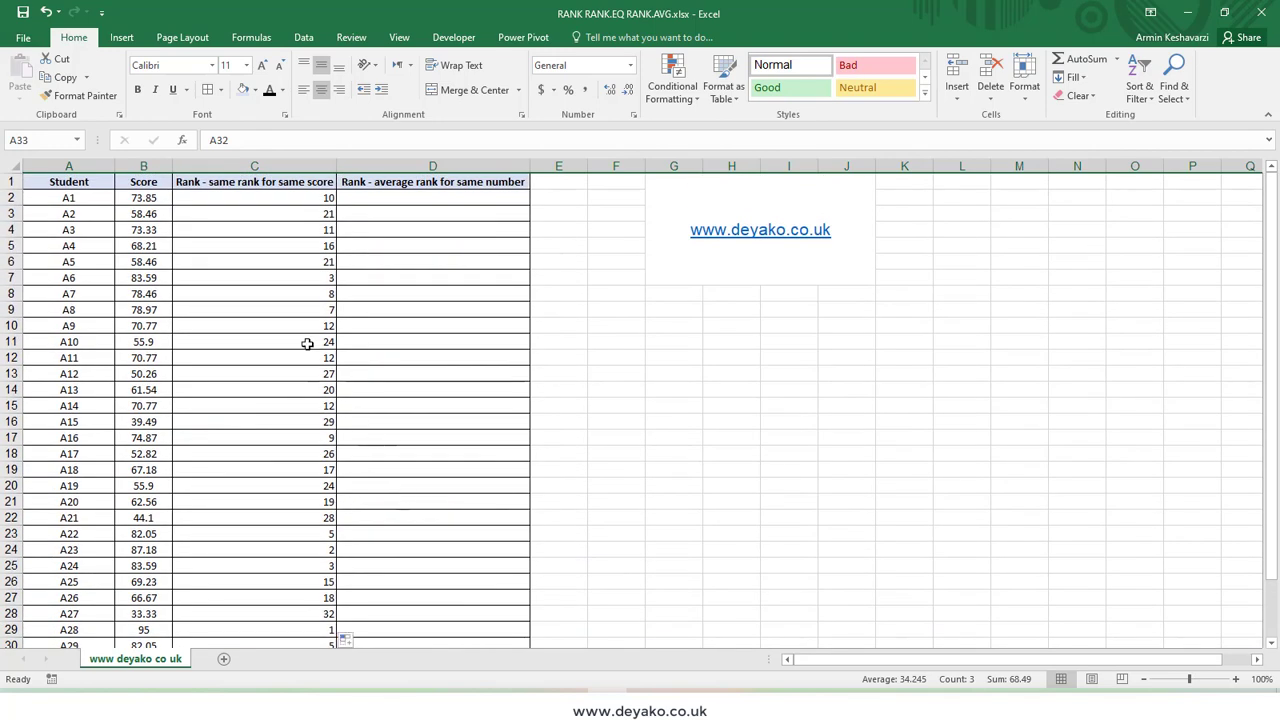
pyautogui.click(297, 199)
pyautogui.click(300, 185)
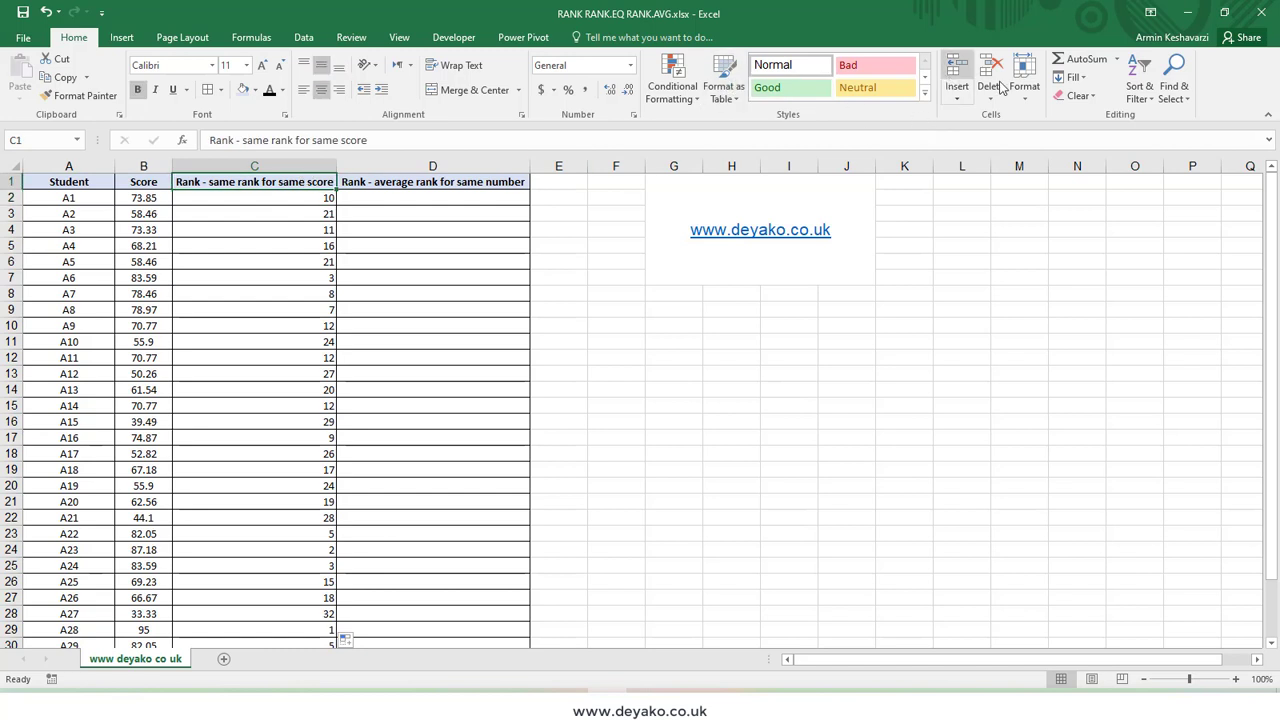
pyautogui.click(1153, 92)
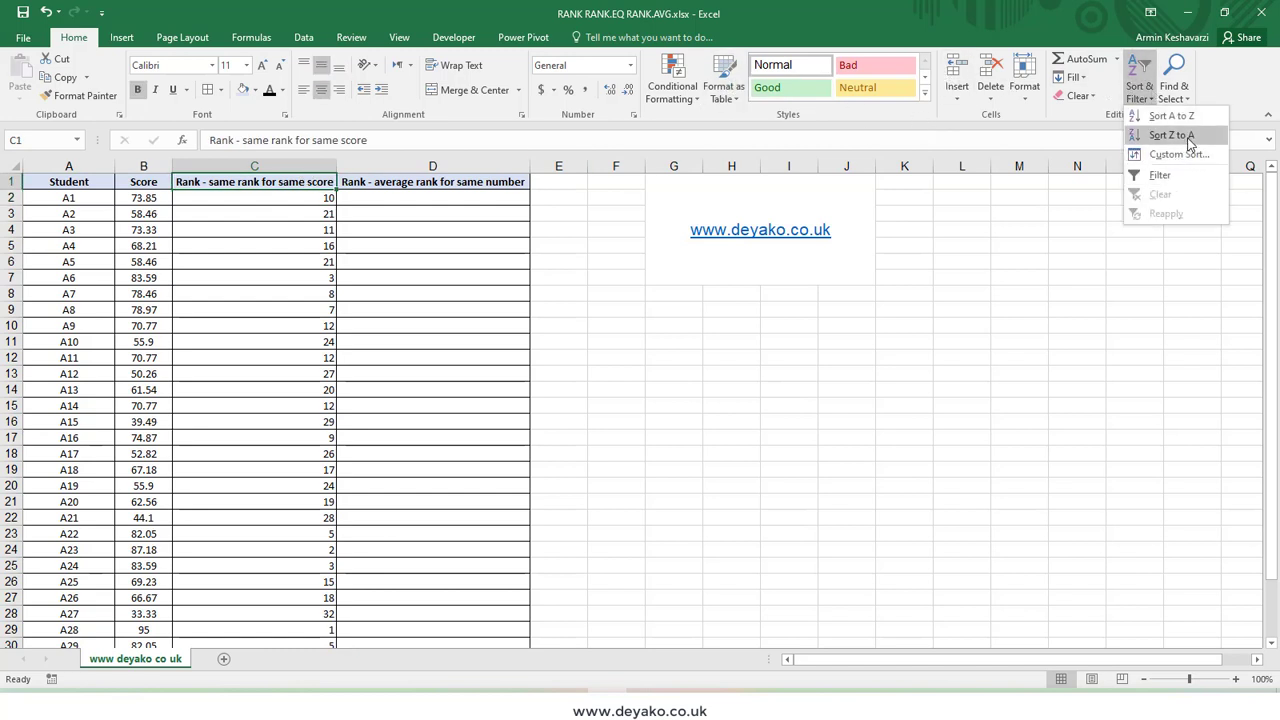
pyautogui.click(1194, 119)
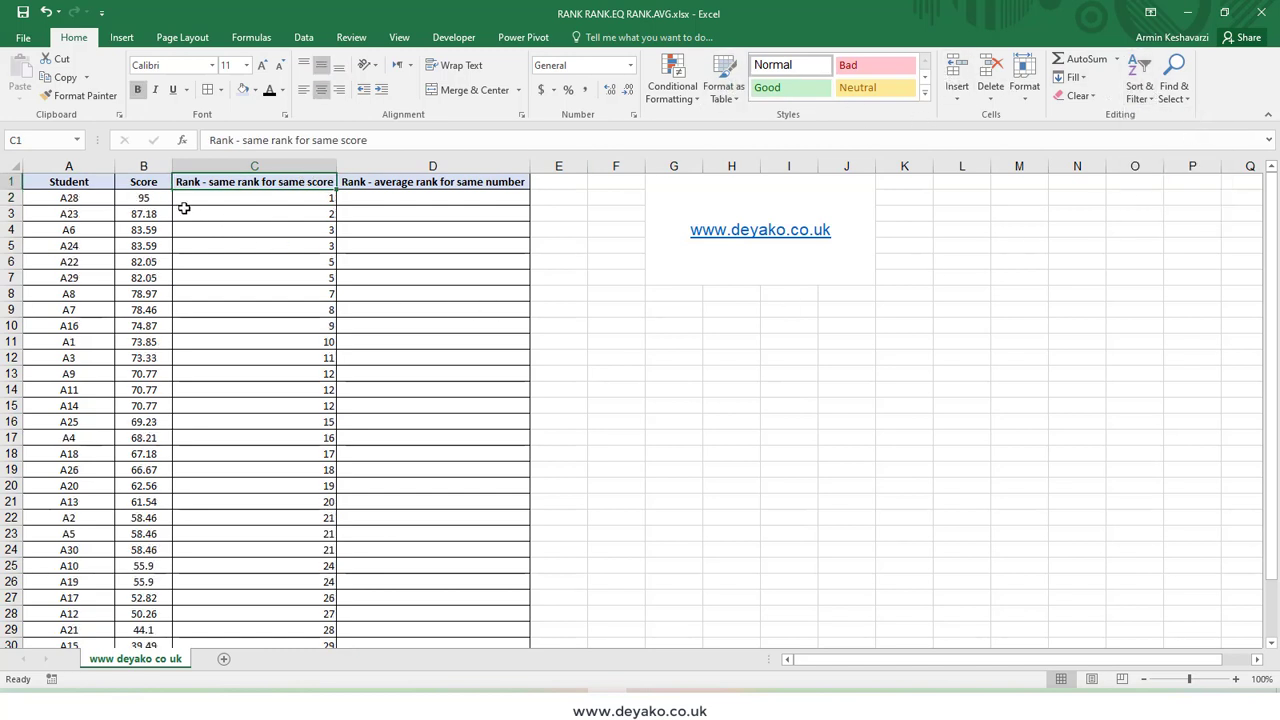
# Step: Compare scores with ranks in rows 2 to 5, including the tied scores of students A6 and A24
pyautogui.moveTo(39, 197); pyautogui.dragTo(325, 203)
pyautogui.click(148, 204)
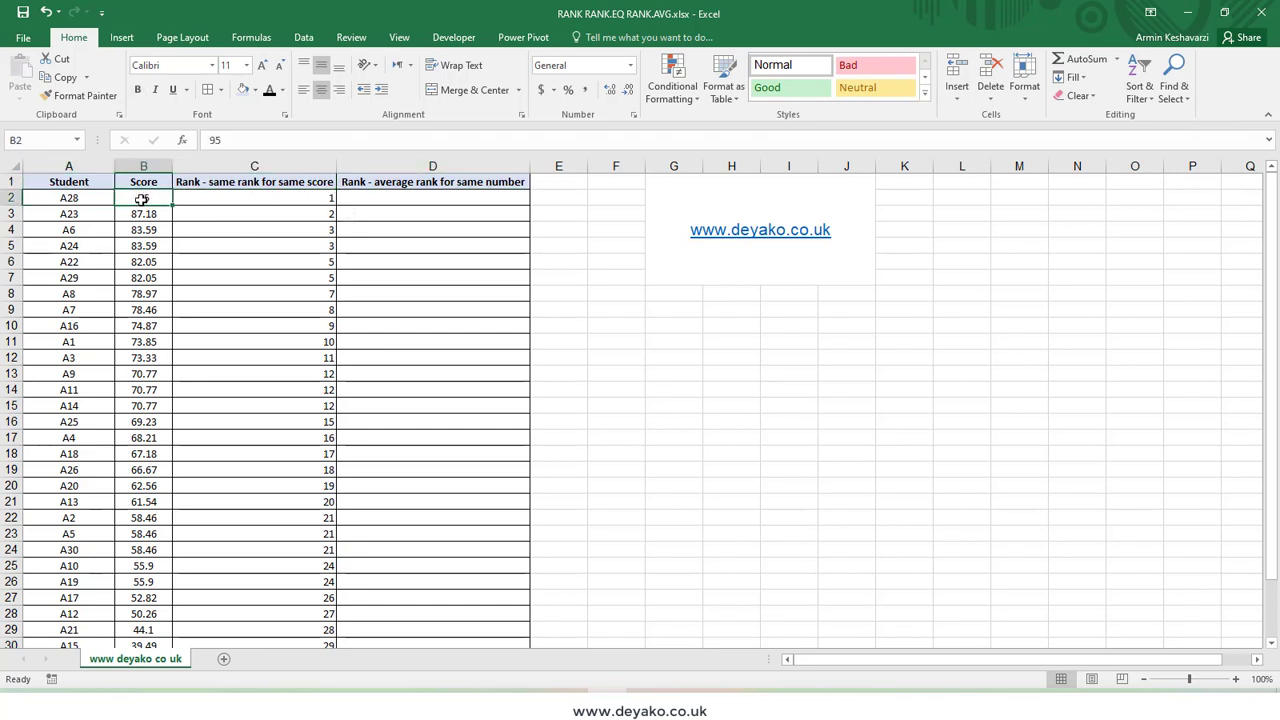
pyautogui.click(305, 213)
pyautogui.click(131, 214)
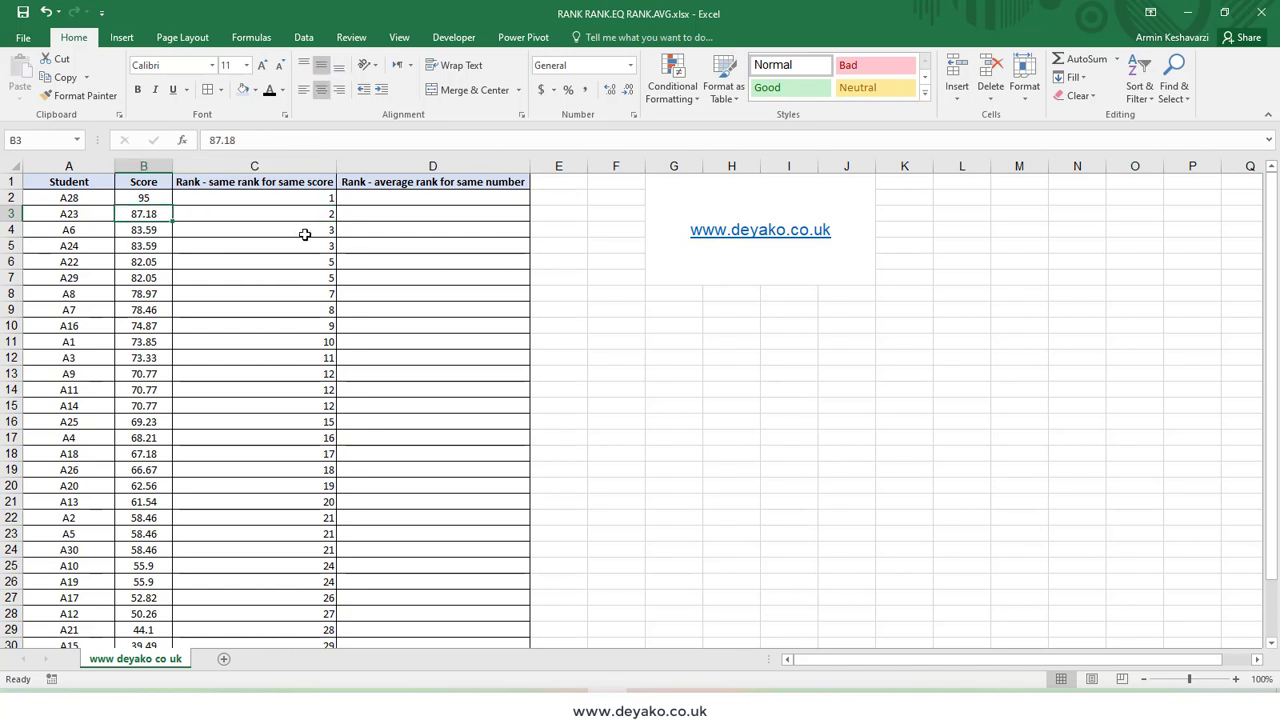
pyautogui.click(305, 235)
pyautogui.moveTo(186, 232); pyautogui.dragTo(145, 232)
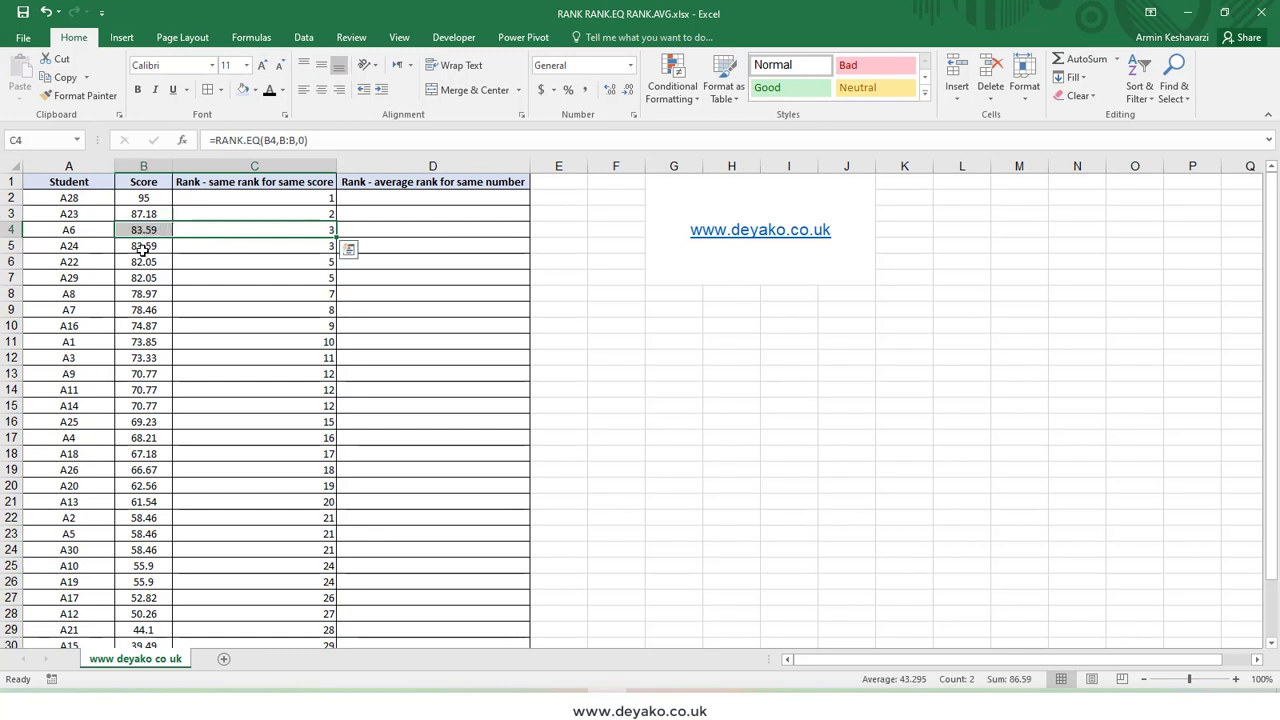
pyautogui.moveTo(143, 249); pyautogui.dragTo(256, 249)
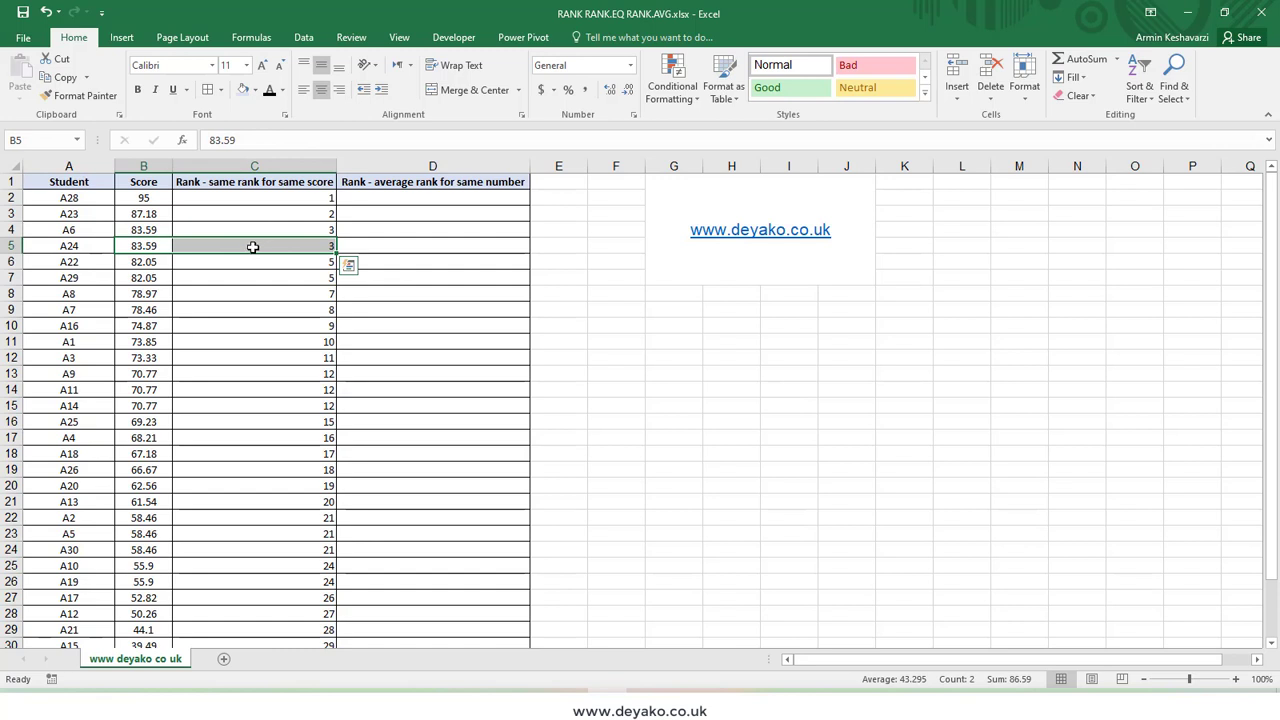
# Step: Compare the tied scores and ranks of students A6 and A24 with the rank given to student A22
pyautogui.moveTo(150, 231); pyautogui.dragTo(155, 246)
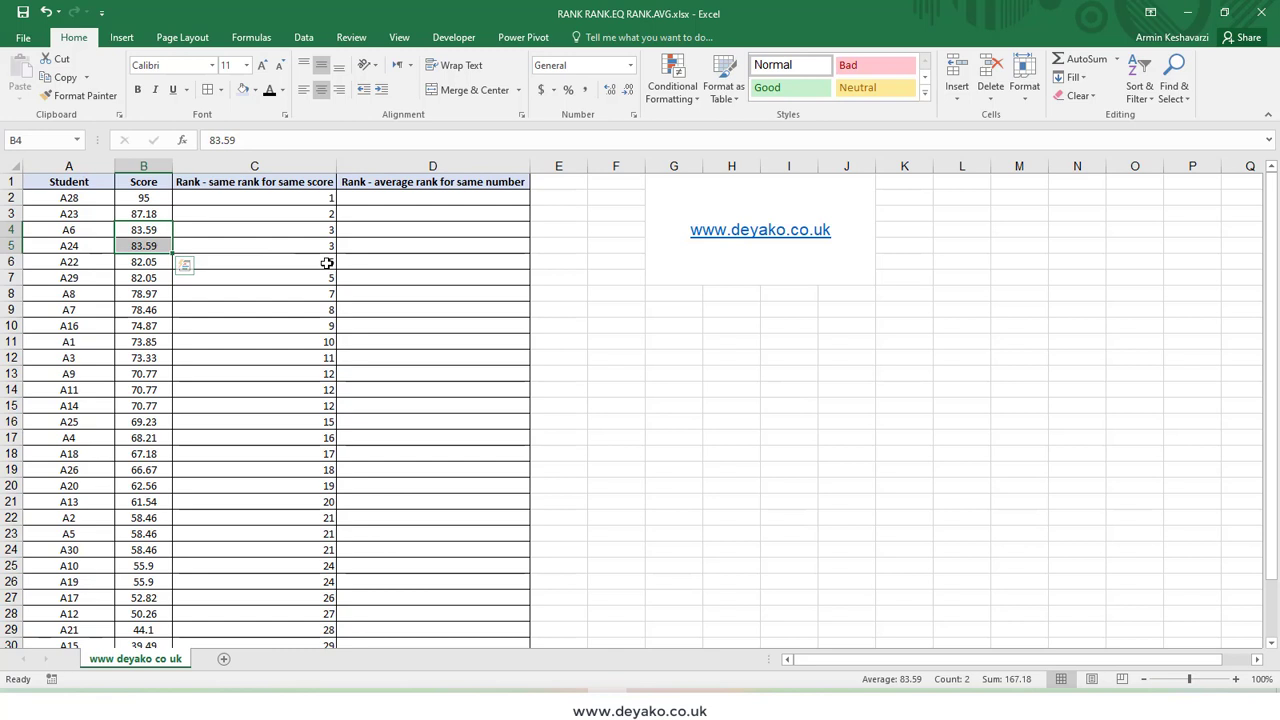
pyautogui.moveTo(325, 261); pyautogui.dragTo(57, 245)
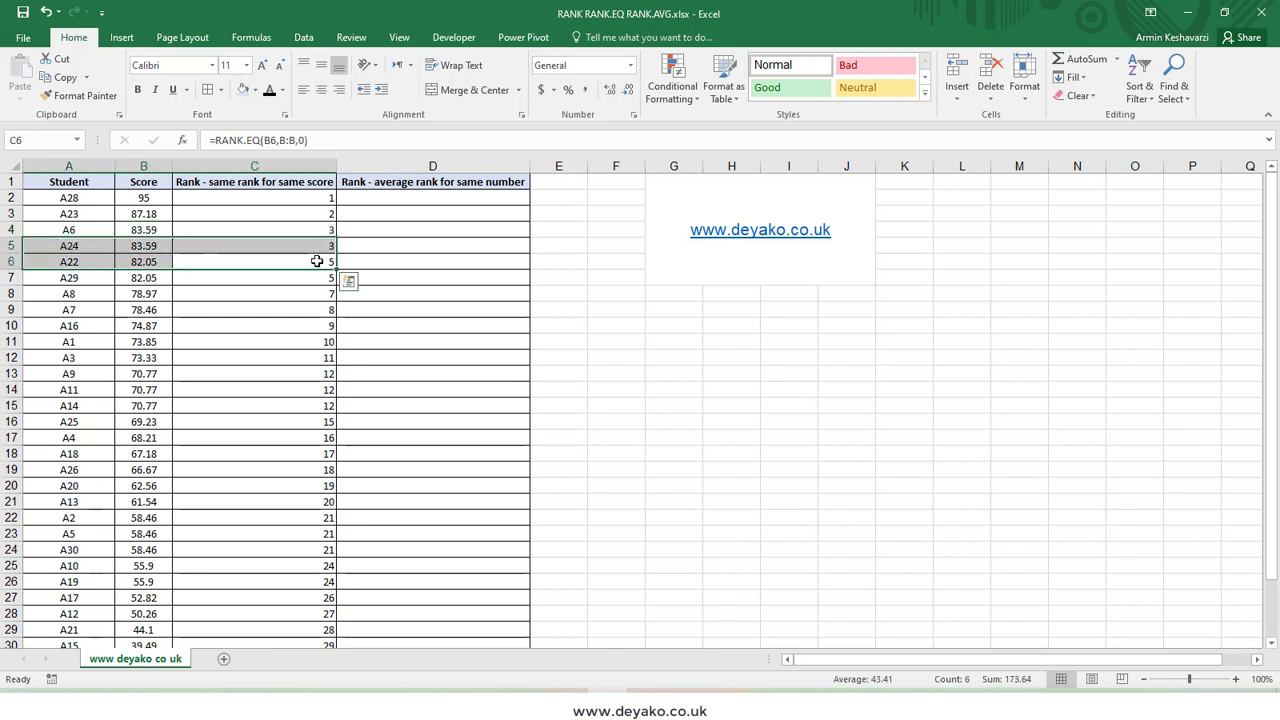
pyautogui.click(310, 258)
pyautogui.moveTo(291, 230); pyautogui.dragTo(296, 244)
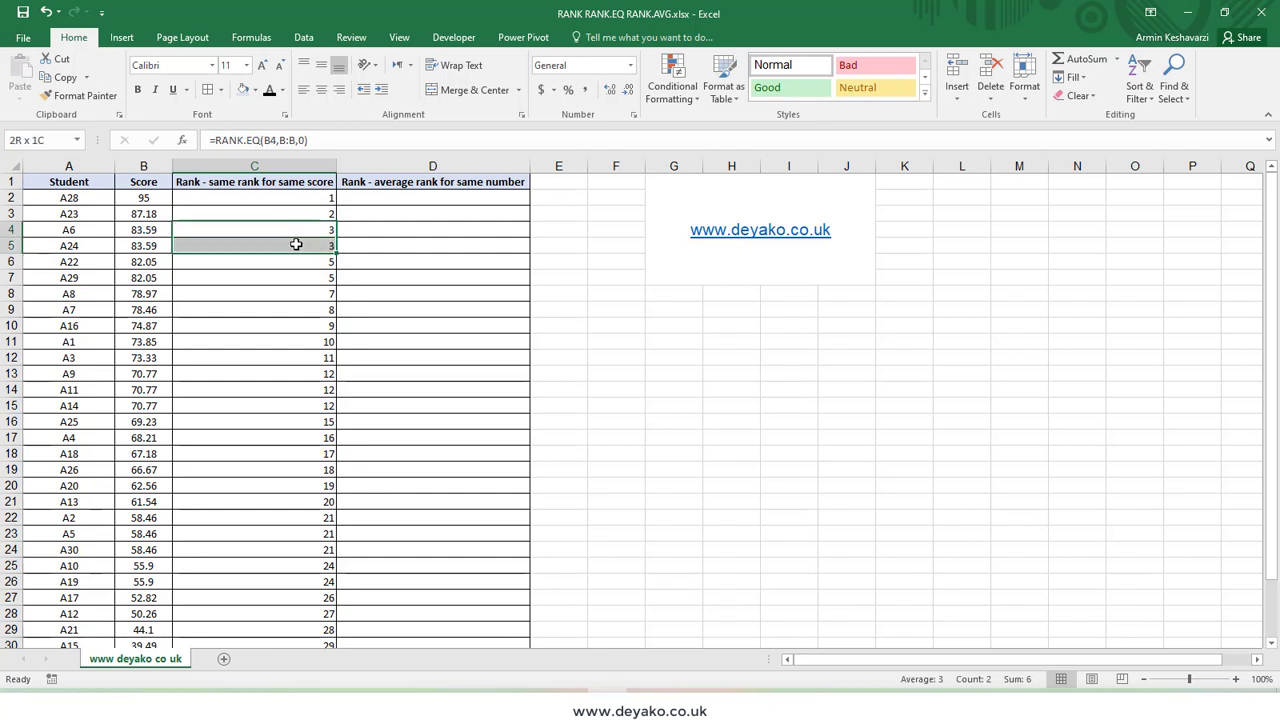
# Step: Examine the tied scores and ranks of students A22 and A29 and the rank that follows for student A8
pyautogui.moveTo(296, 244); pyautogui.dragTo(151, 279)
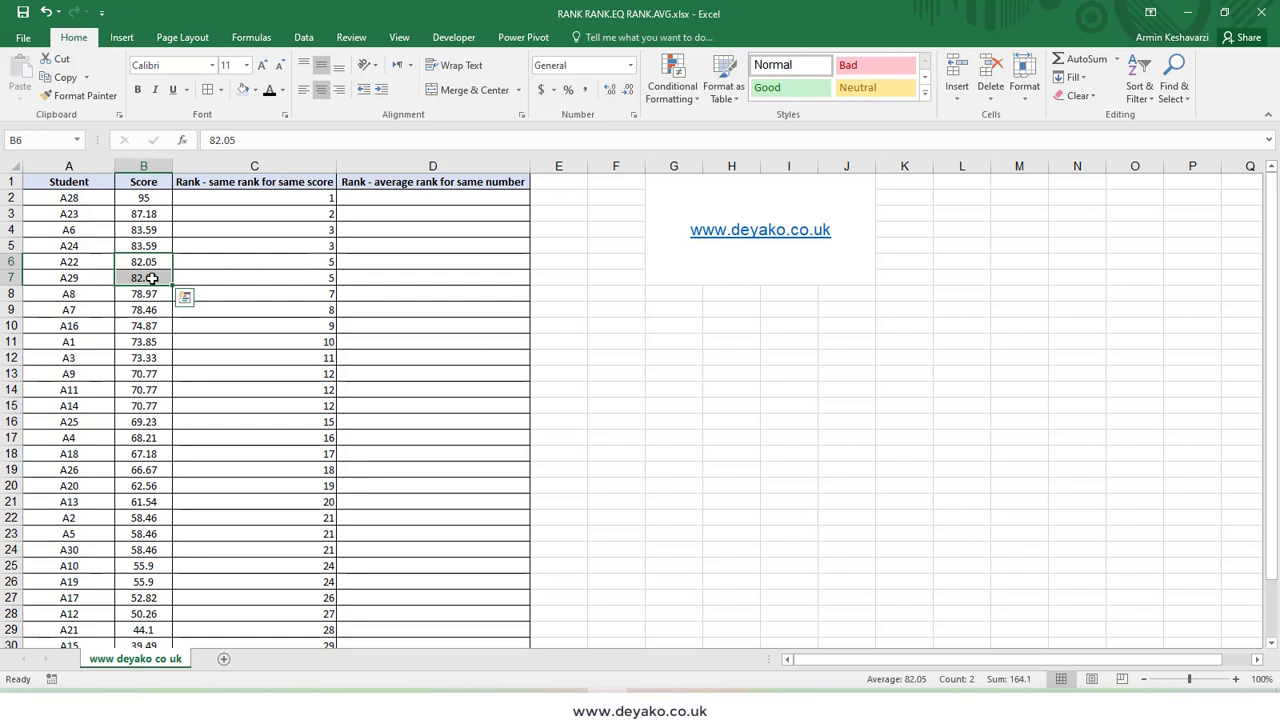
pyautogui.click(243, 290)
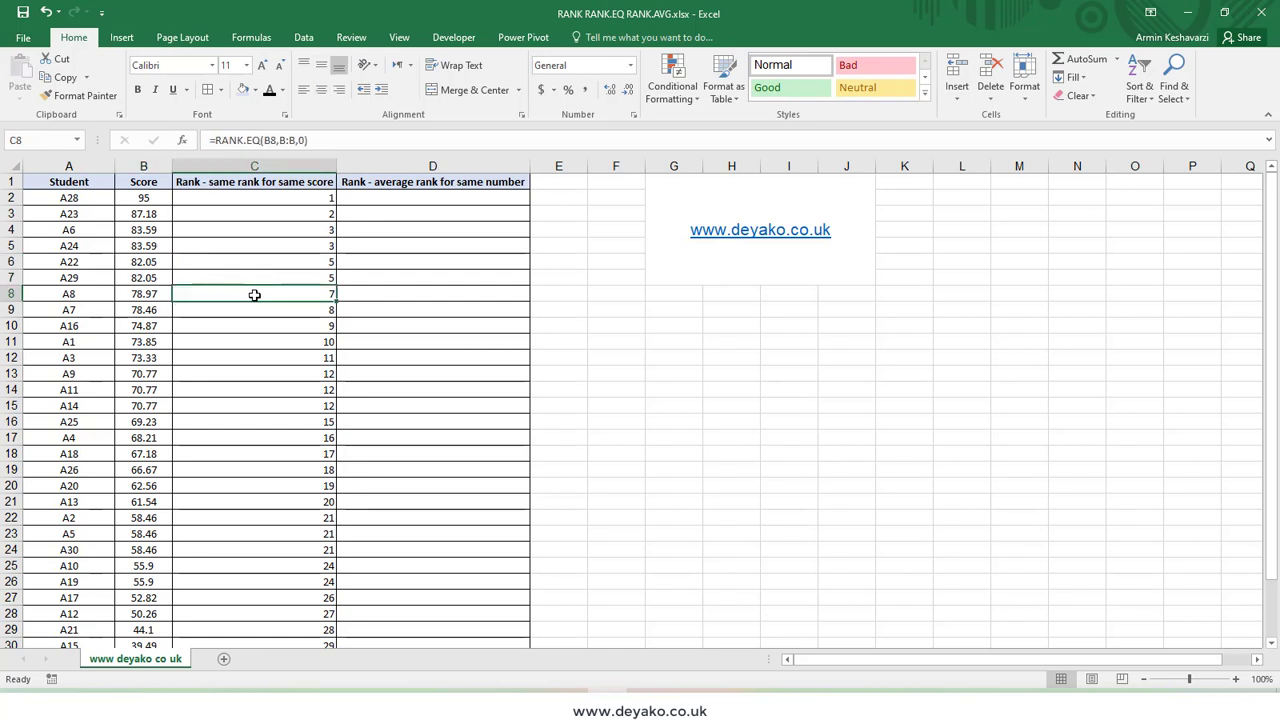
pyautogui.click(155, 295)
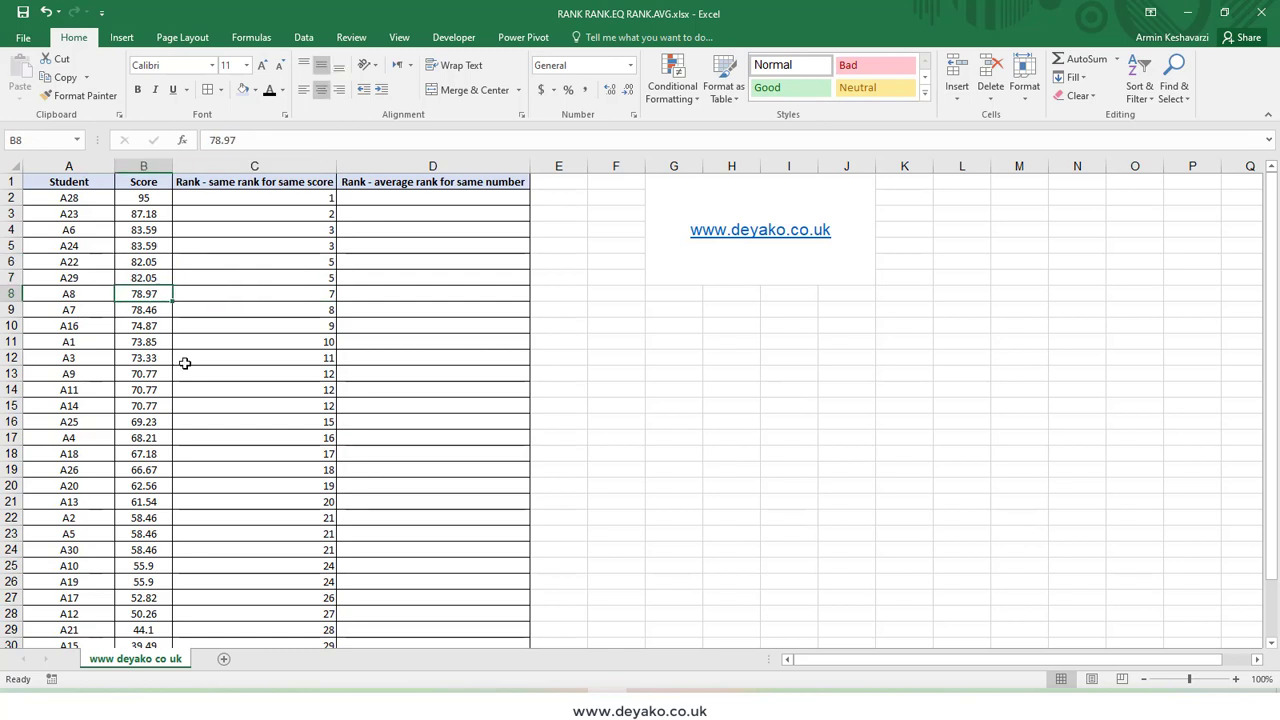
pyautogui.click(254, 197)
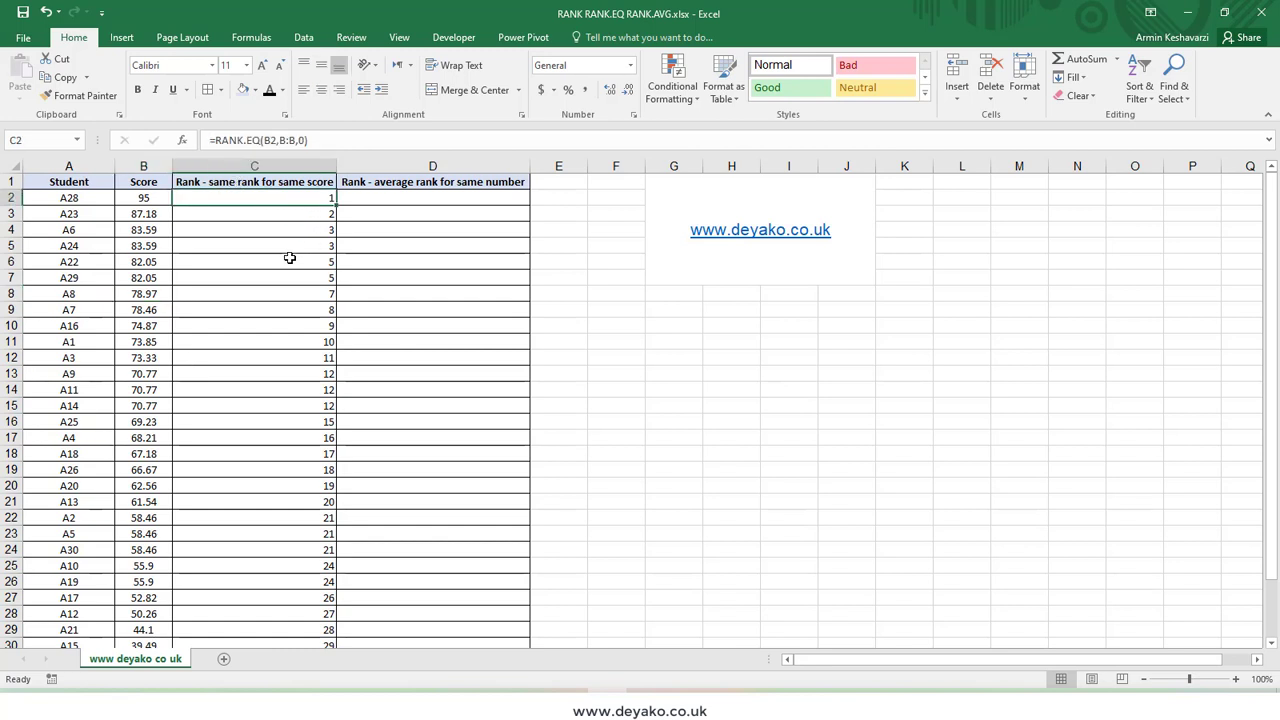
pyautogui.moveTo(290, 262); pyautogui.dragTo(295, 275)
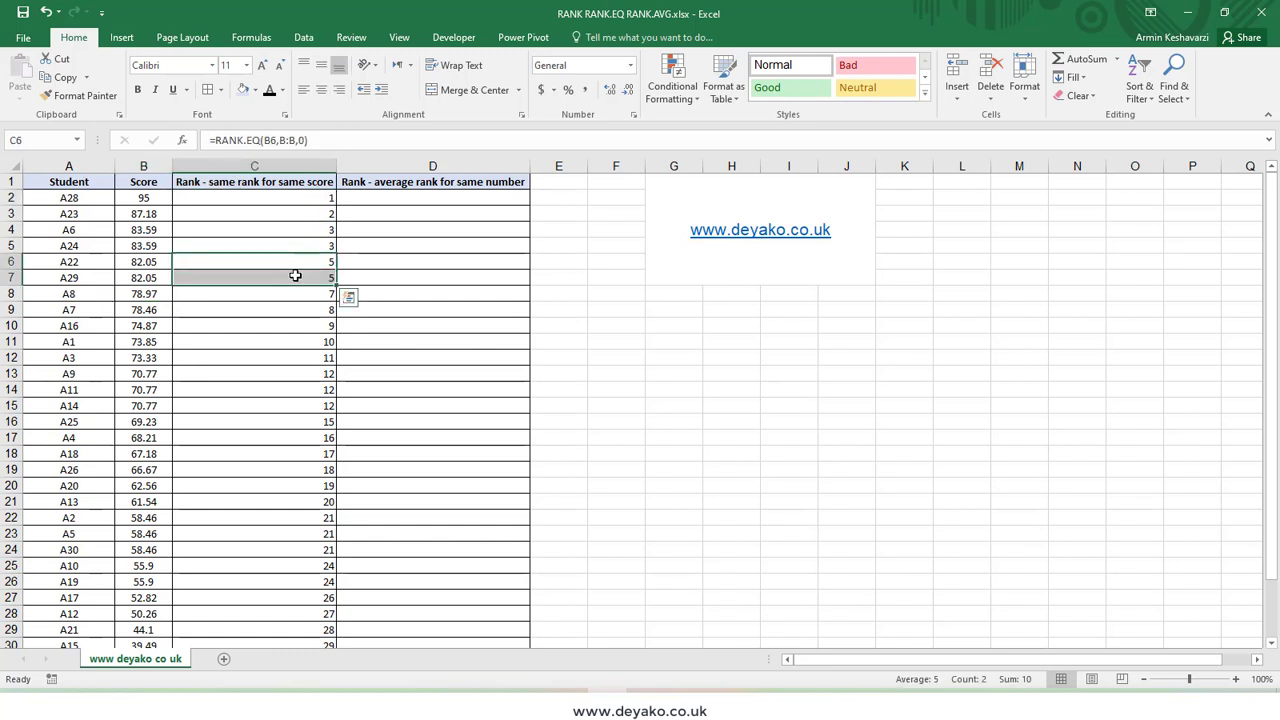
pyautogui.moveTo(160, 262); pyautogui.dragTo(158, 279)
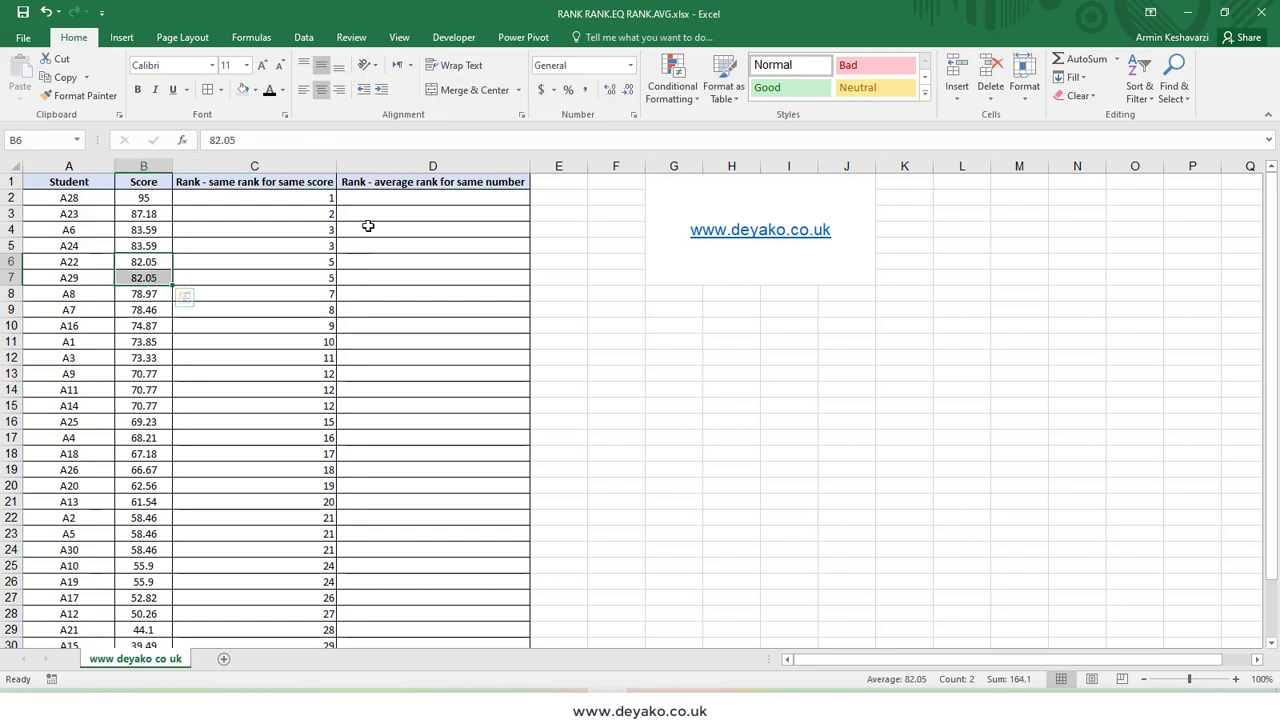
# Step: Enter a RANK.AVG formula in D2 with B2 as number, B:B as ref and 0 for descending order
pyautogui.click(386, 200)
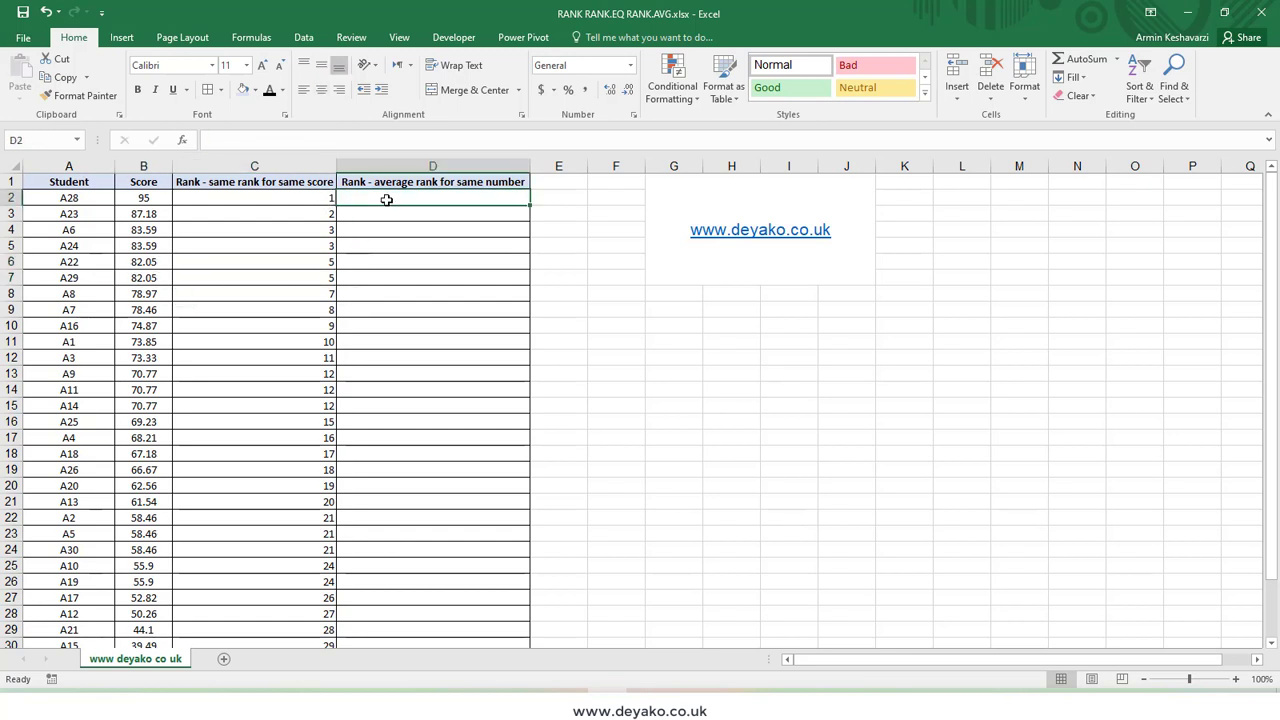
pyautogui.write('=ran')
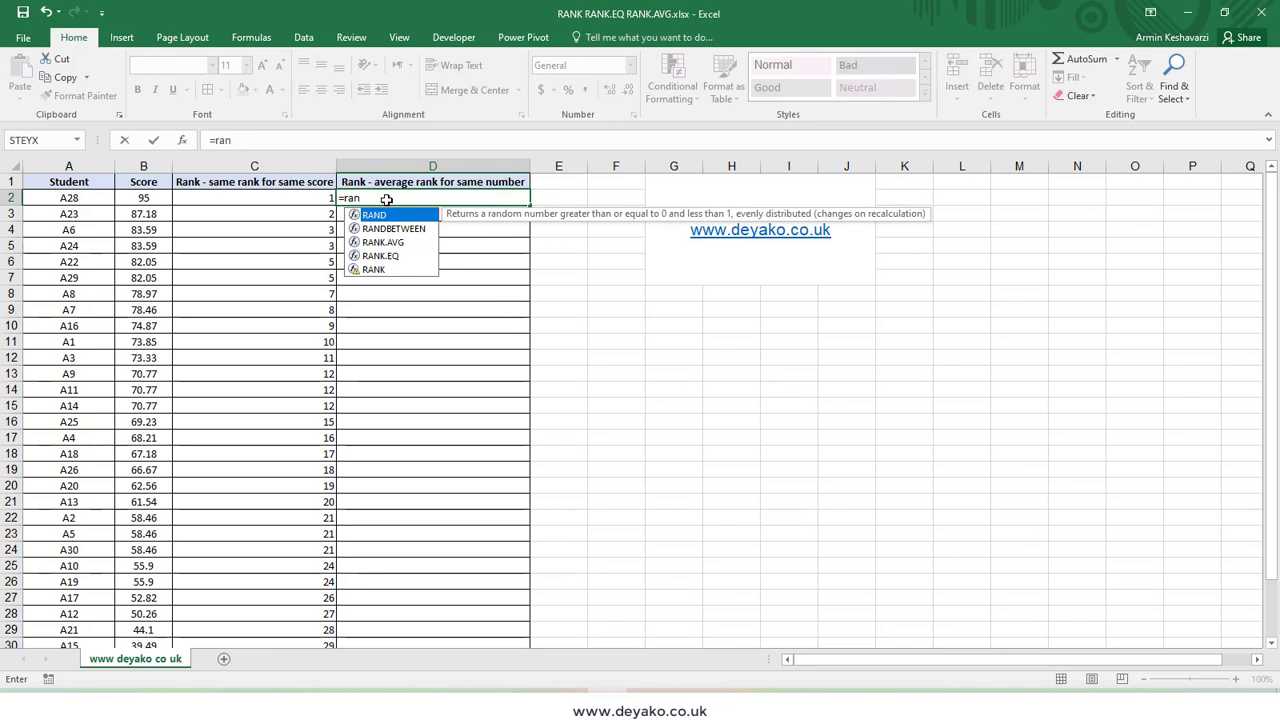
pyautogui.doubleClick(383, 242)
pyautogui.click(166, 200)
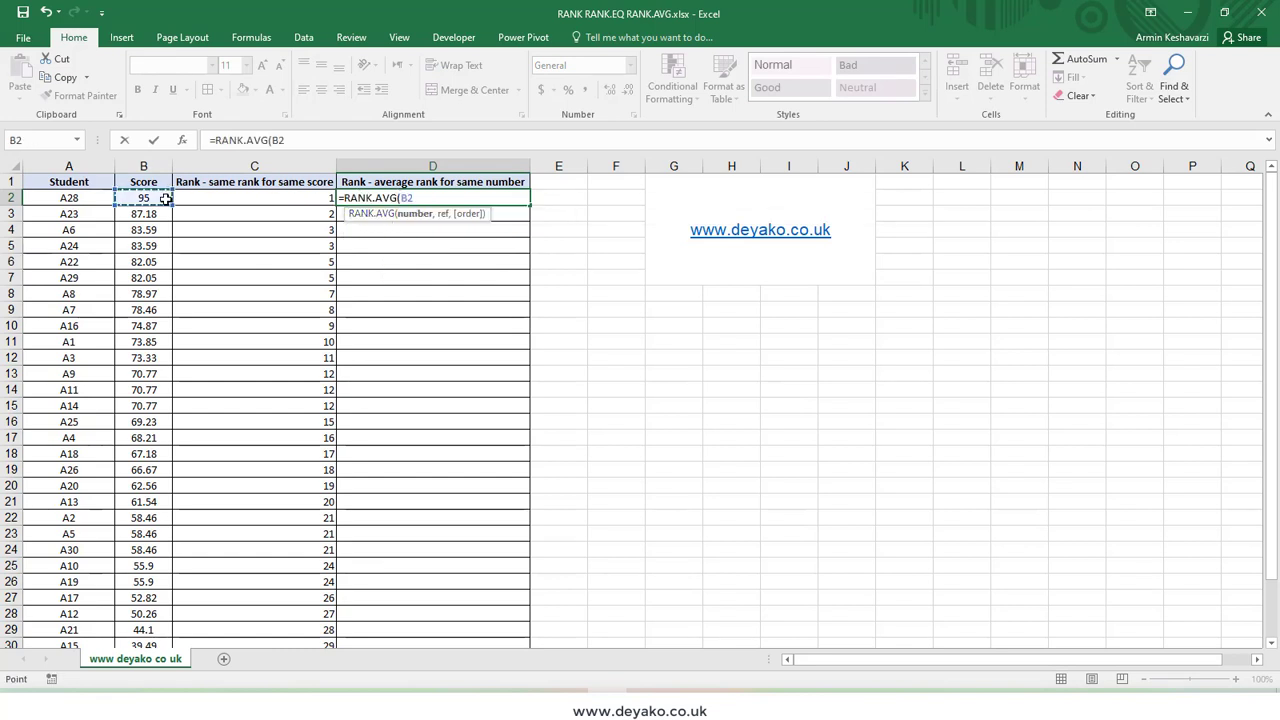
pyautogui.write(',')
pyautogui.click(143, 166)
pyautogui.write(',')
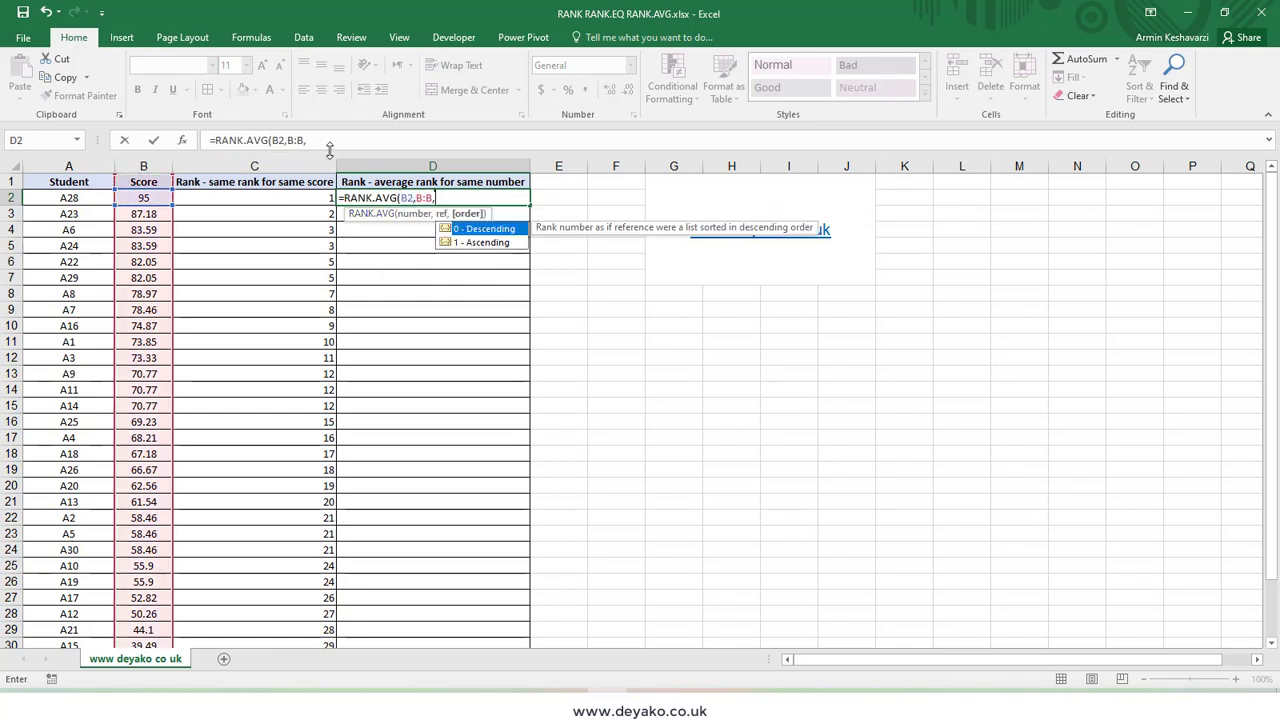
pyautogui.doubleClick(473, 232)
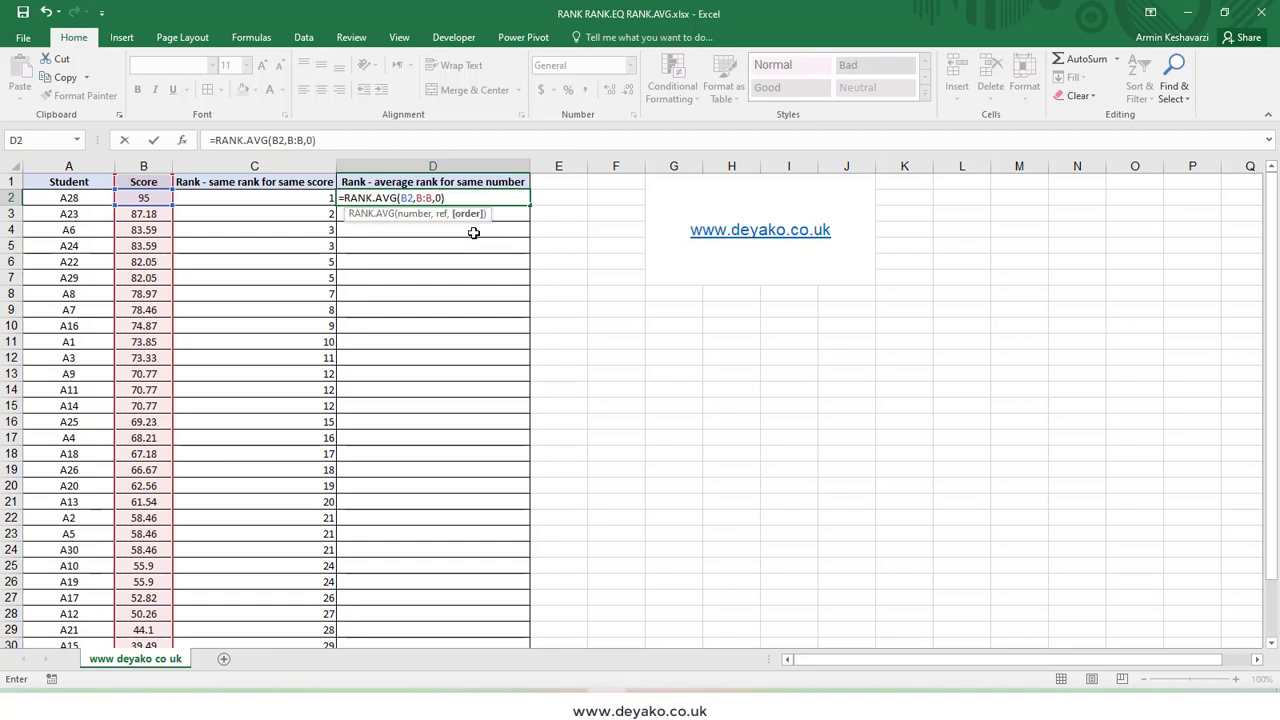
pyautogui.press('Return')
# Step: Fill the RANK.AVG formula from D2 down to D33 and check the average ranks of students A6 and A24
pyautogui.click(501, 198)
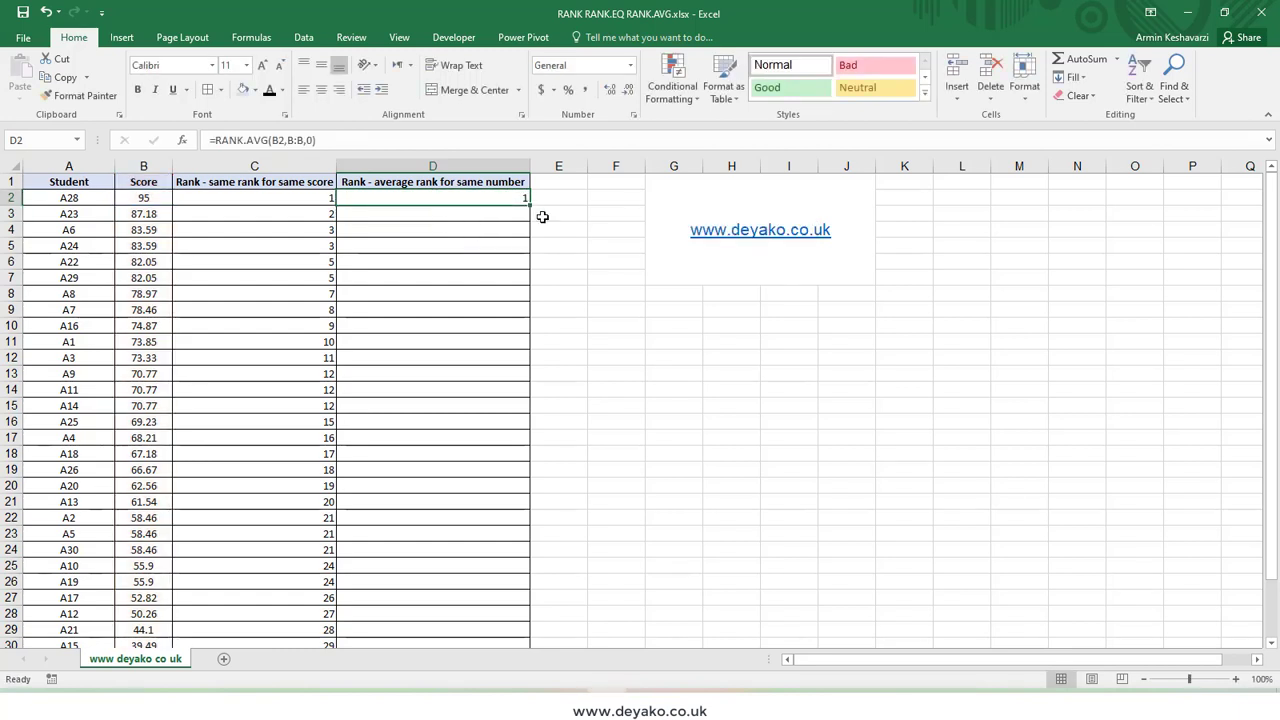
pyautogui.doubleClick(530, 205)
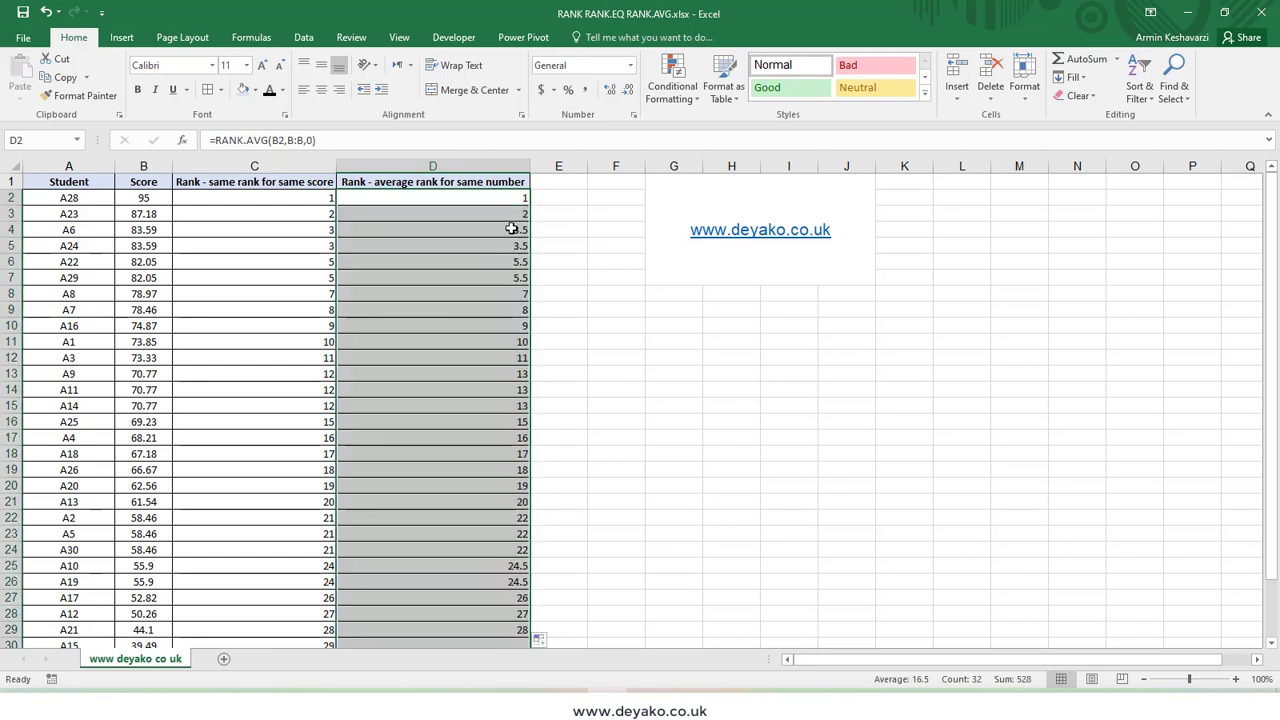
pyautogui.moveTo(492, 229); pyautogui.dragTo(492, 248)
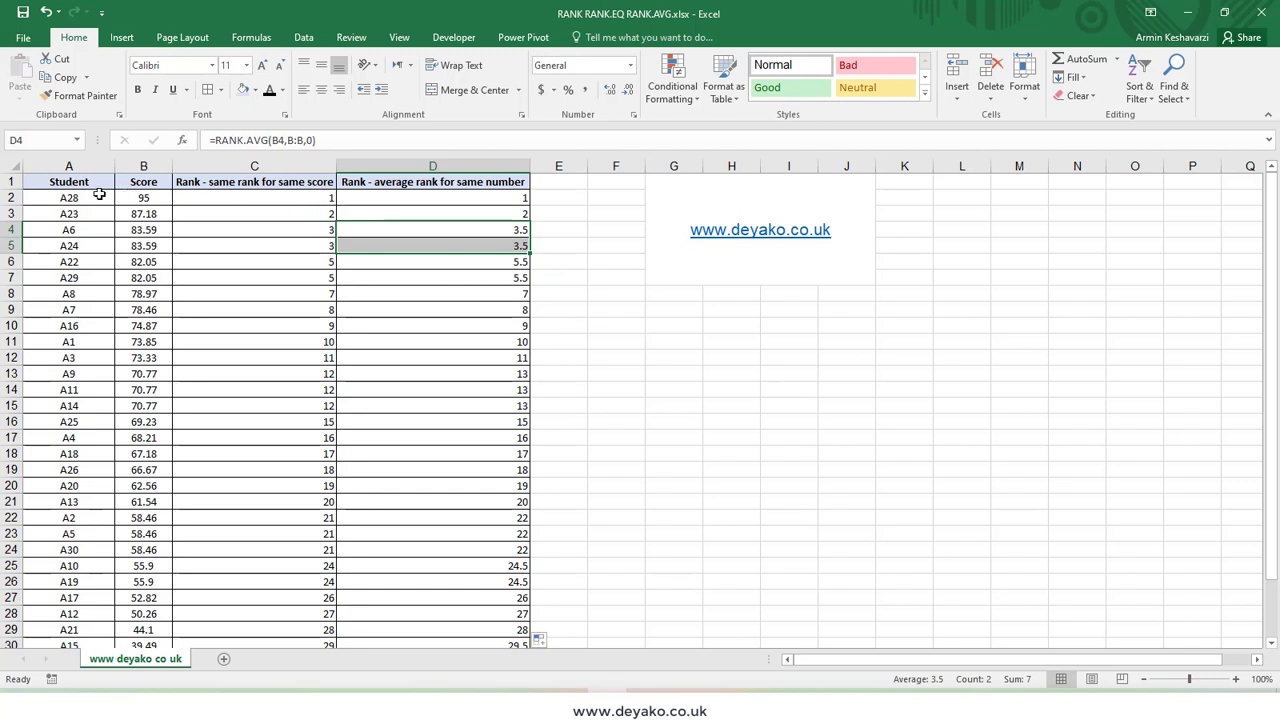
# Step: Compare the scores of students A28 and A23 with their ranks in both rank columns
pyautogui.moveTo(58, 197); pyautogui.dragTo(442, 191)
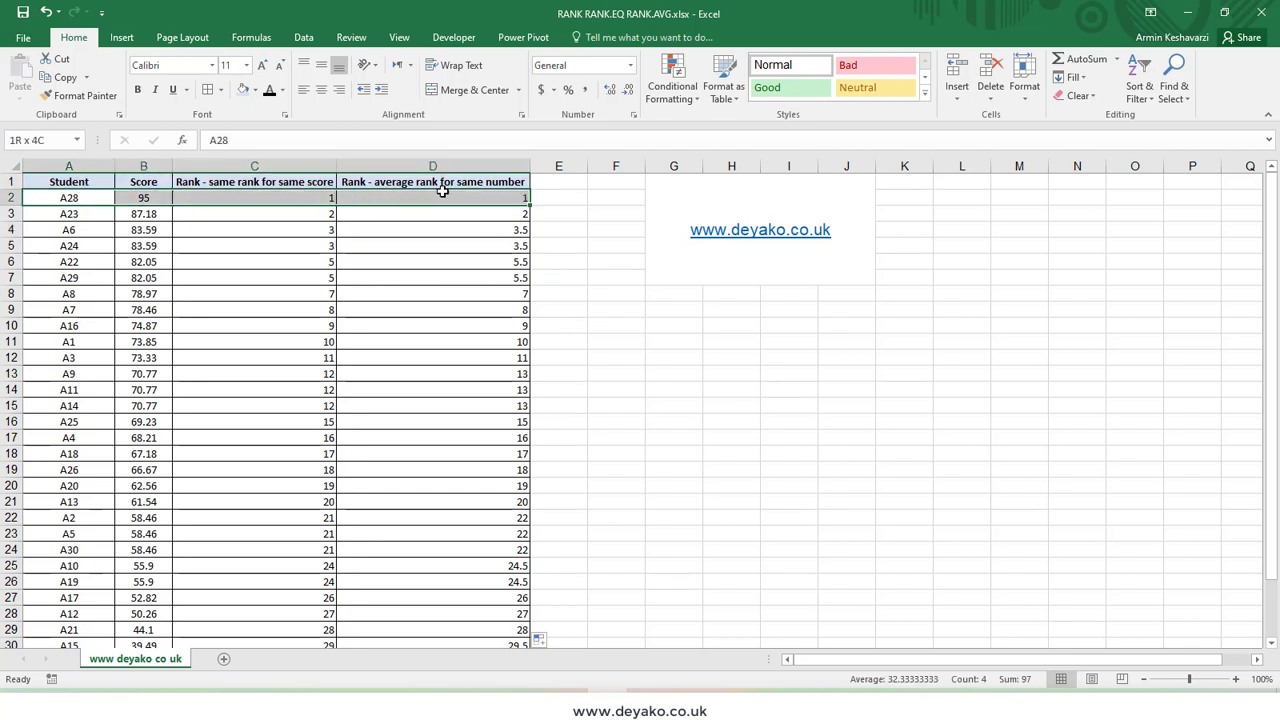
pyautogui.click(145, 197)
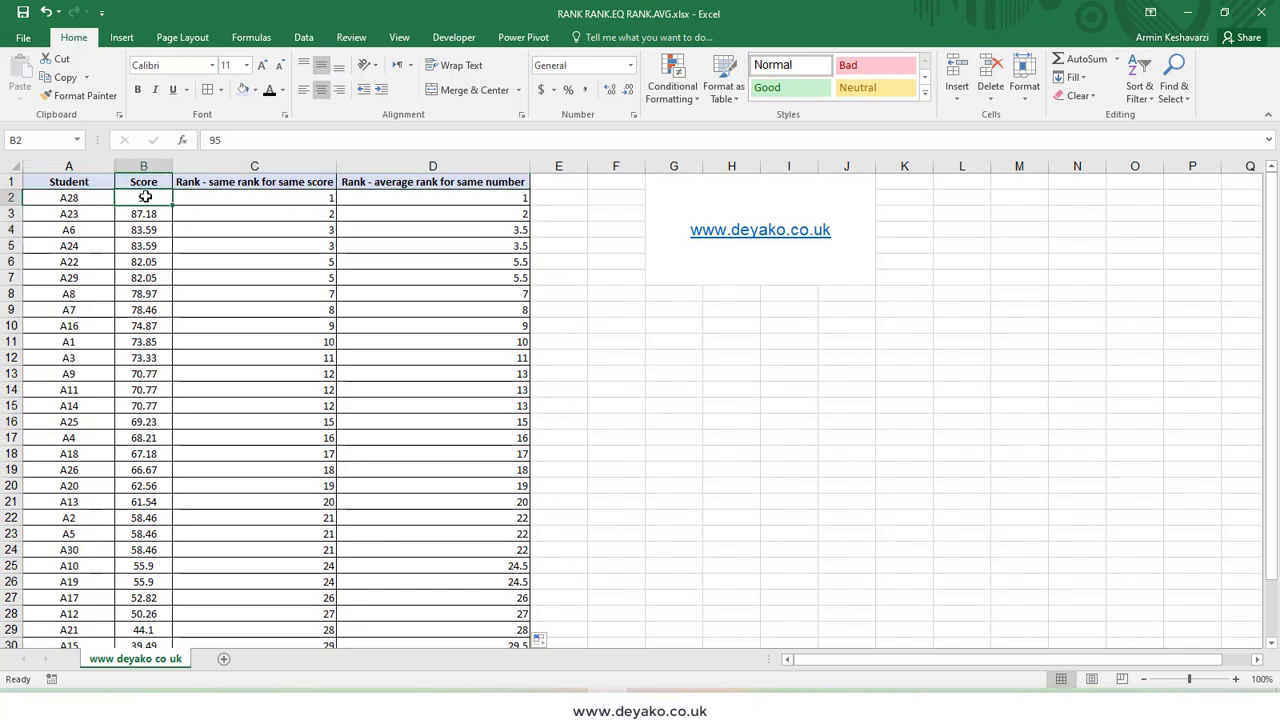
pyautogui.moveTo(63, 197); pyautogui.dragTo(255, 199)
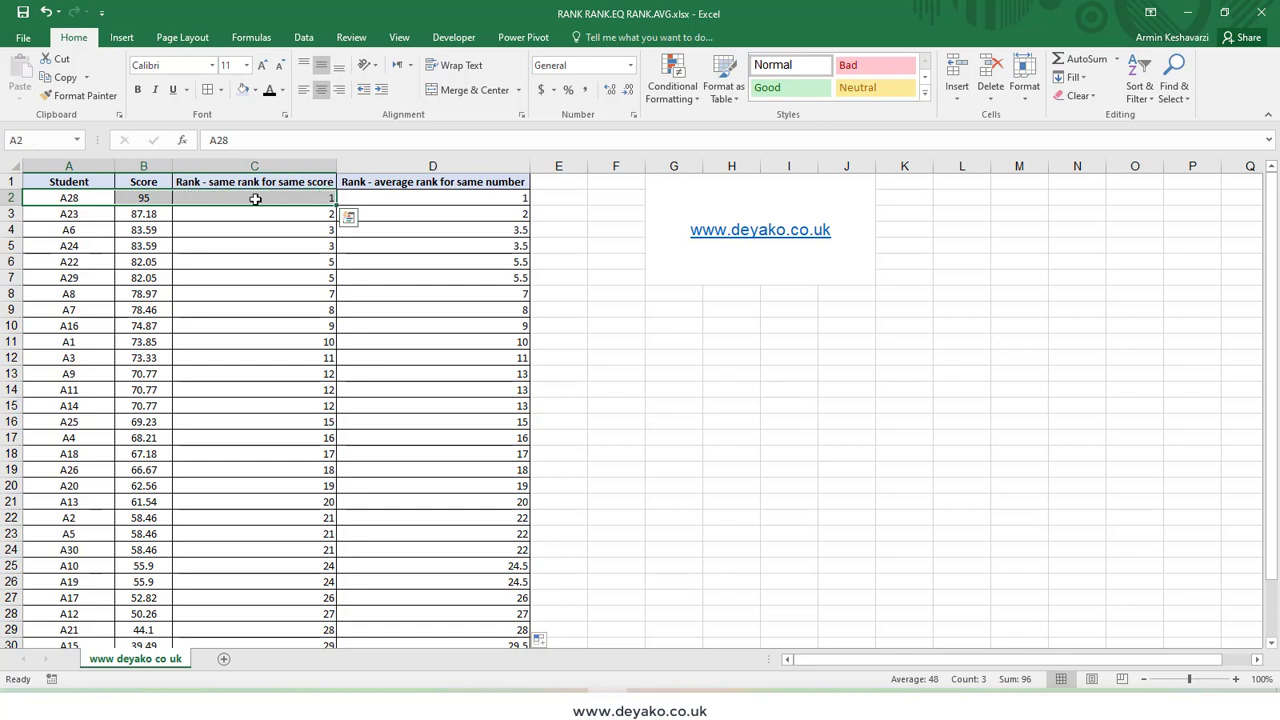
pyautogui.click(255, 199)
pyautogui.click(350, 200)
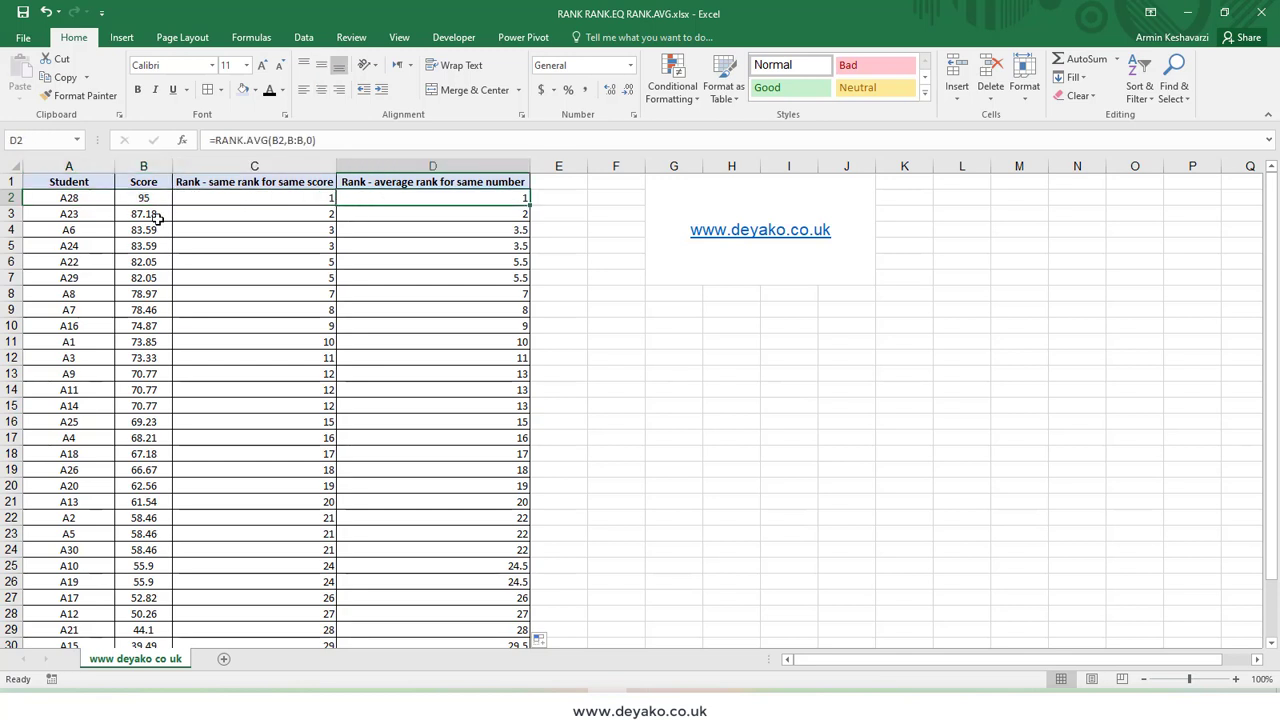
pyautogui.moveTo(87, 216); pyautogui.dragTo(189, 212)
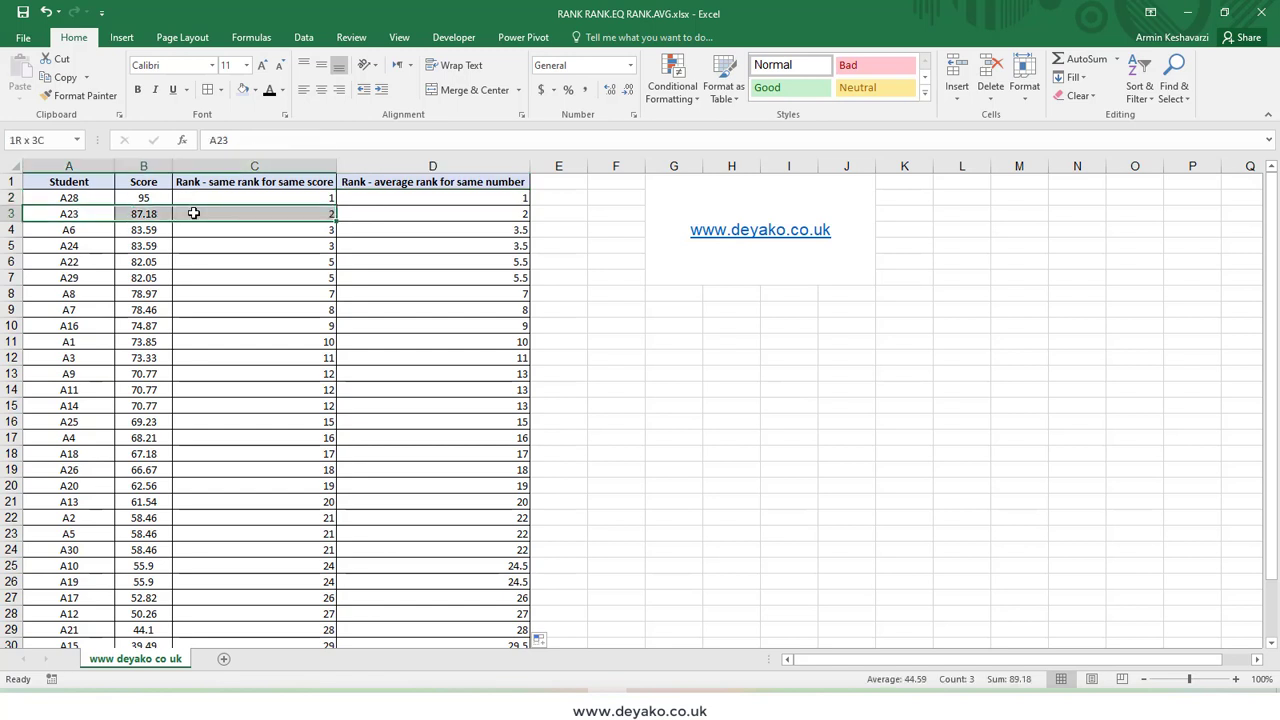
pyautogui.click(138, 214)
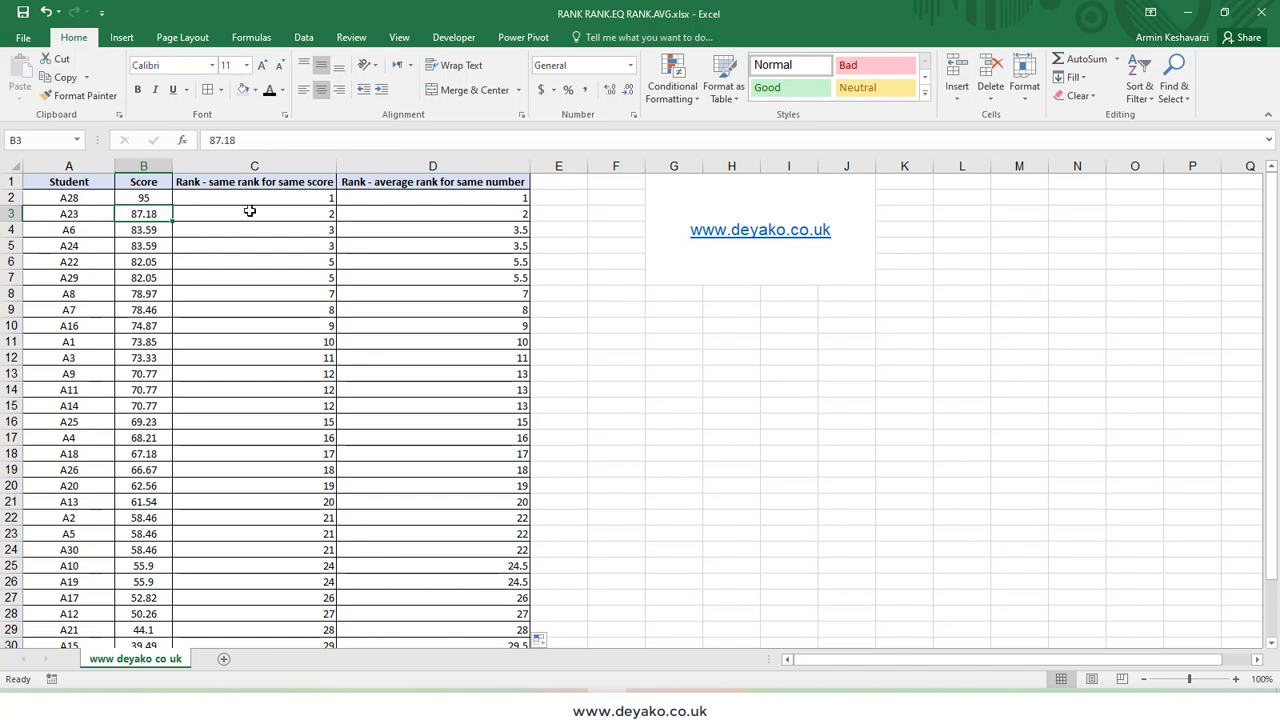
pyautogui.moveTo(286, 220); pyautogui.dragTo(414, 211)
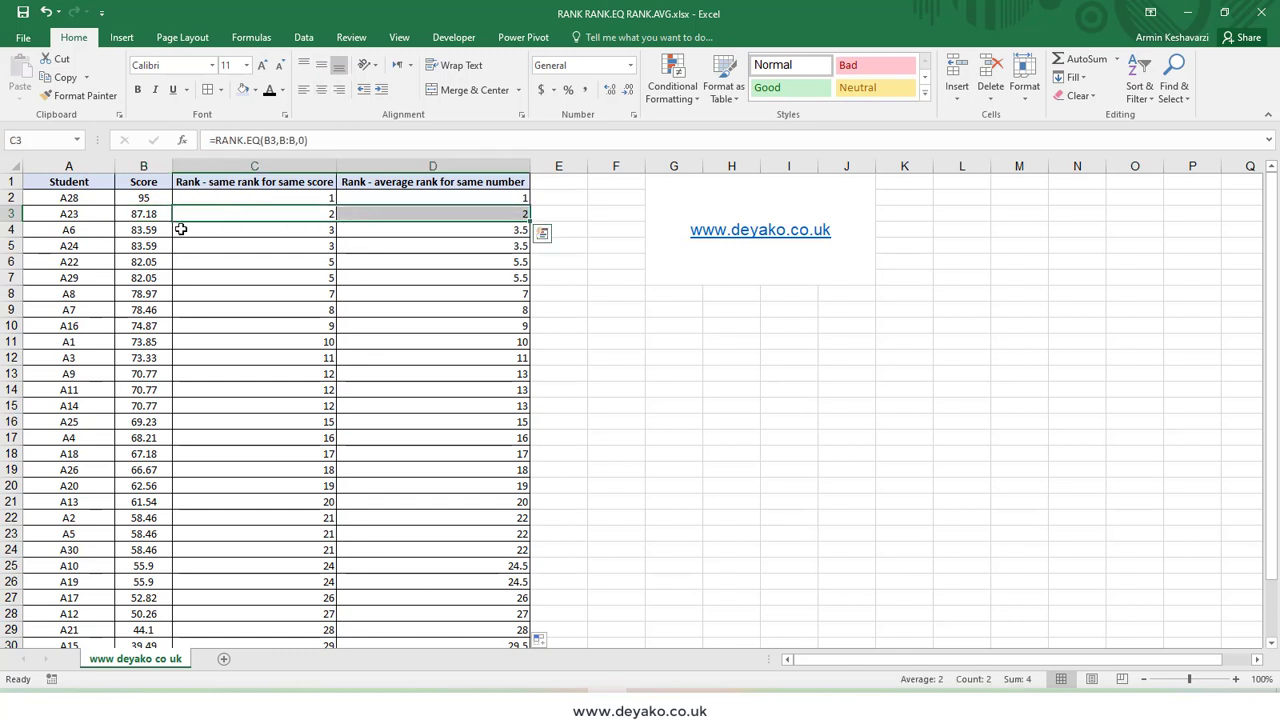
# Step: Compare the tied scores in B4:B5 with their same-score ranks in column C and average ranks in column D
pyautogui.moveTo(149, 232); pyautogui.dragTo(152, 247)
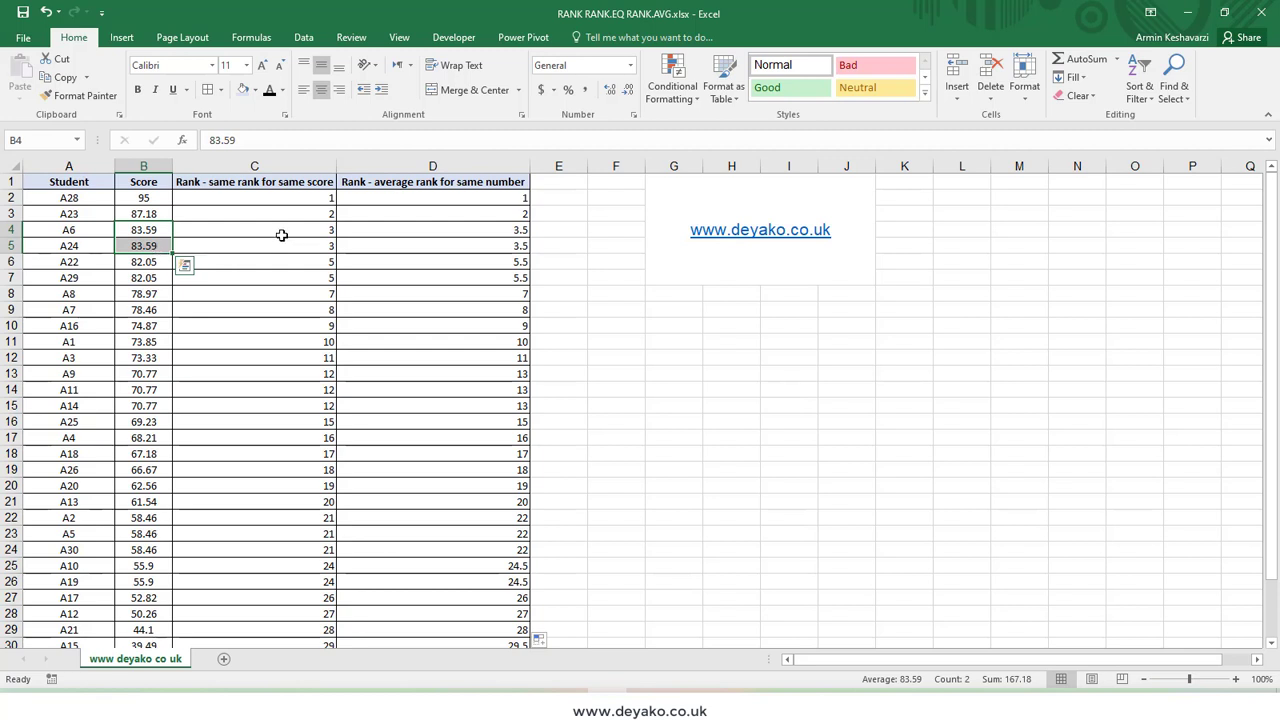
pyautogui.moveTo(283, 233); pyautogui.dragTo(284, 244)
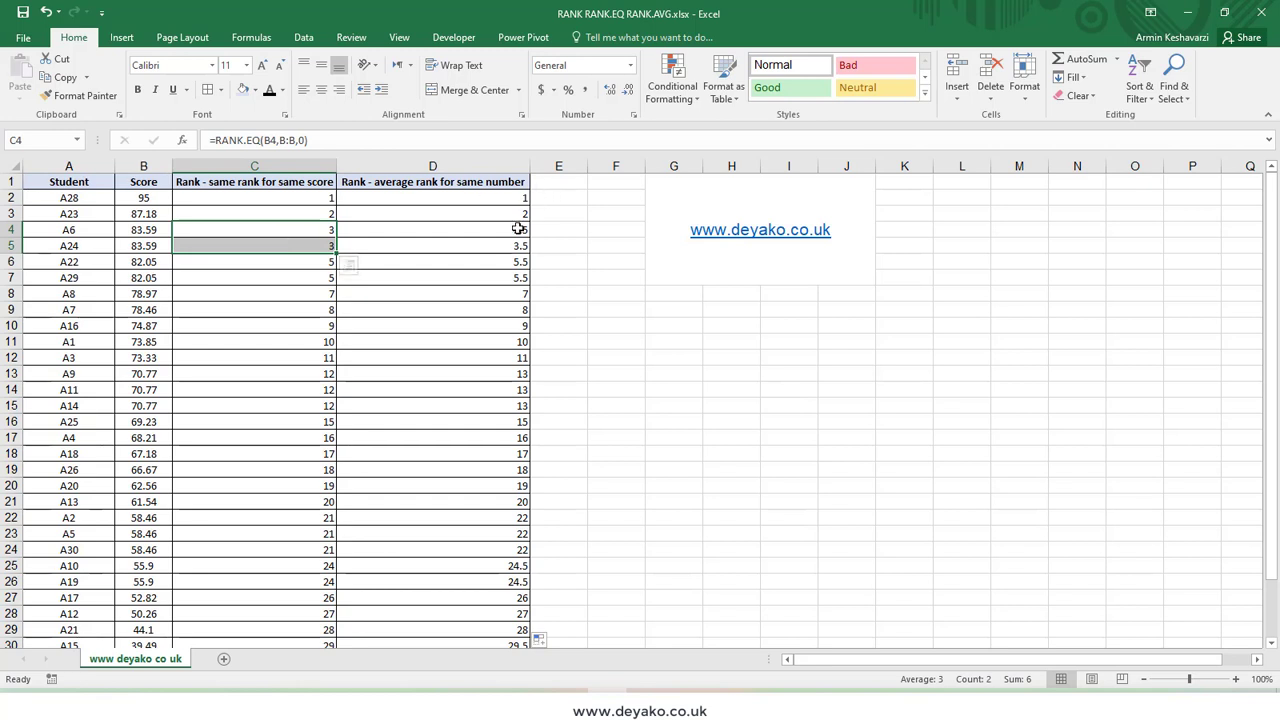
pyautogui.moveTo(517, 231); pyautogui.dragTo(519, 245)
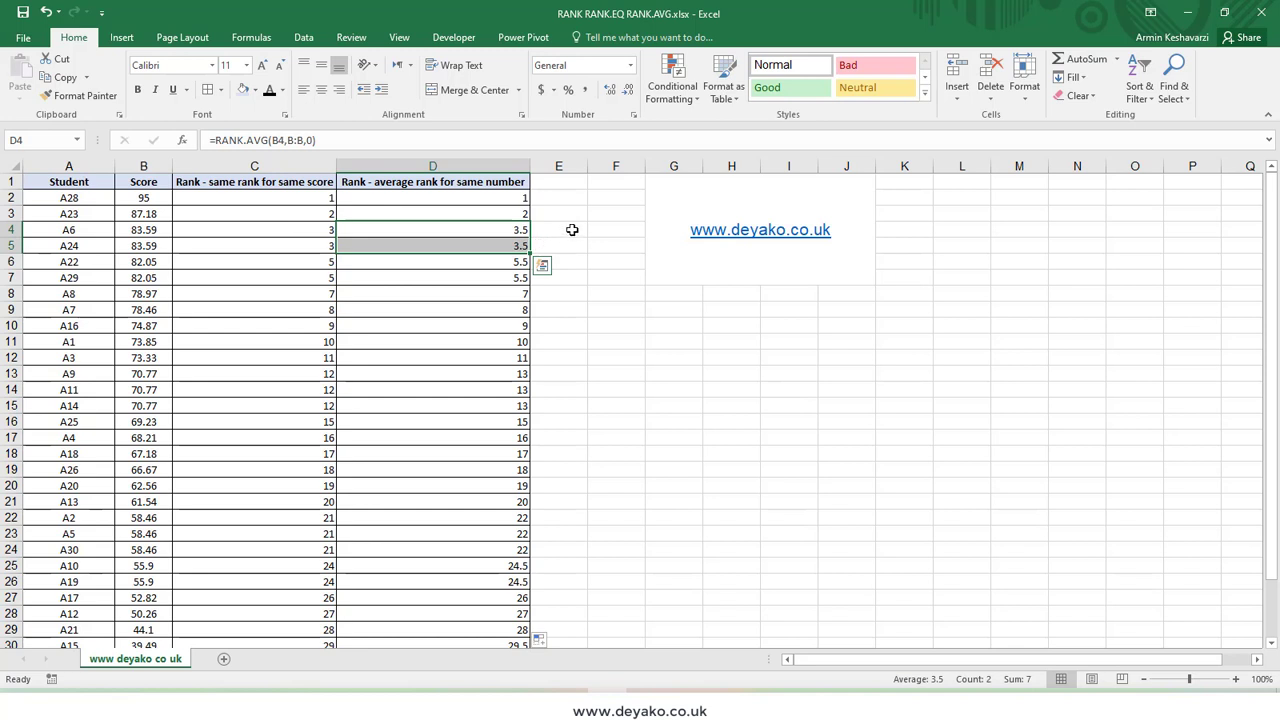
# Step: Enter the rank positions 3 and 4 beside the tied students A6 and A24, in cells E4 and E5
pyautogui.click(575, 230)
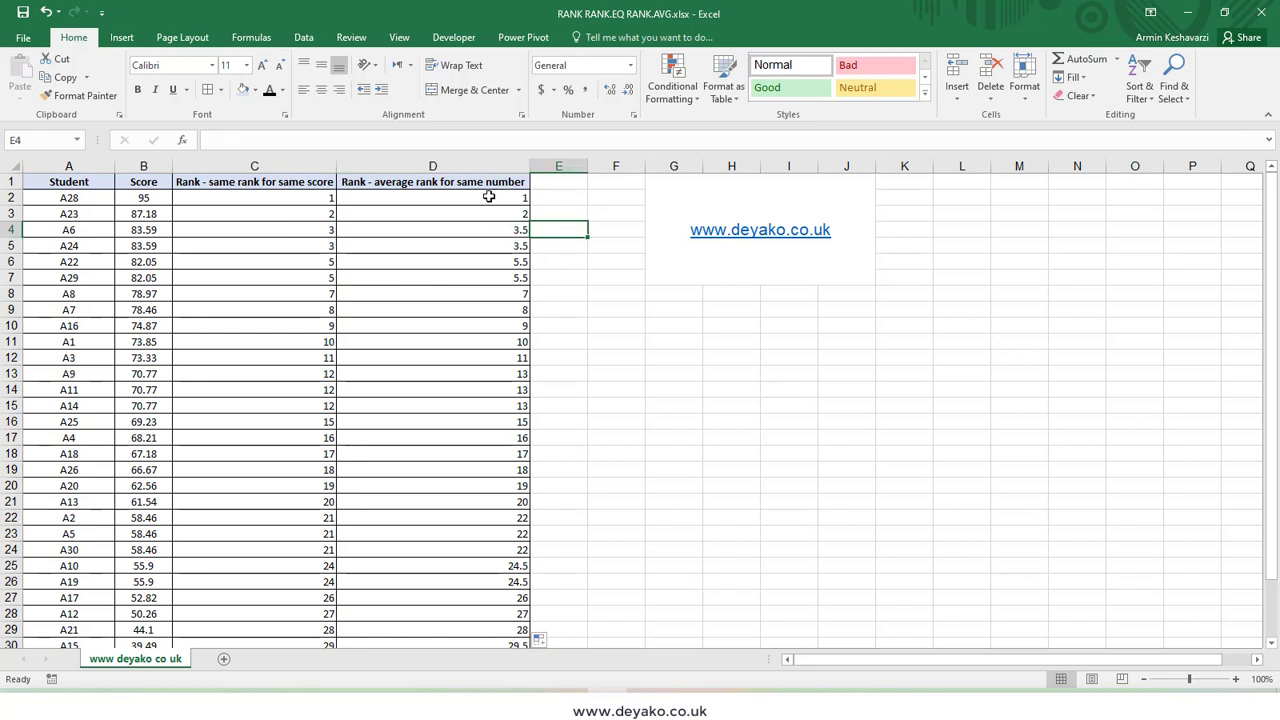
pyautogui.write('3')
pyautogui.press('Return')
pyautogui.write('4')
pyautogui.press('Return')
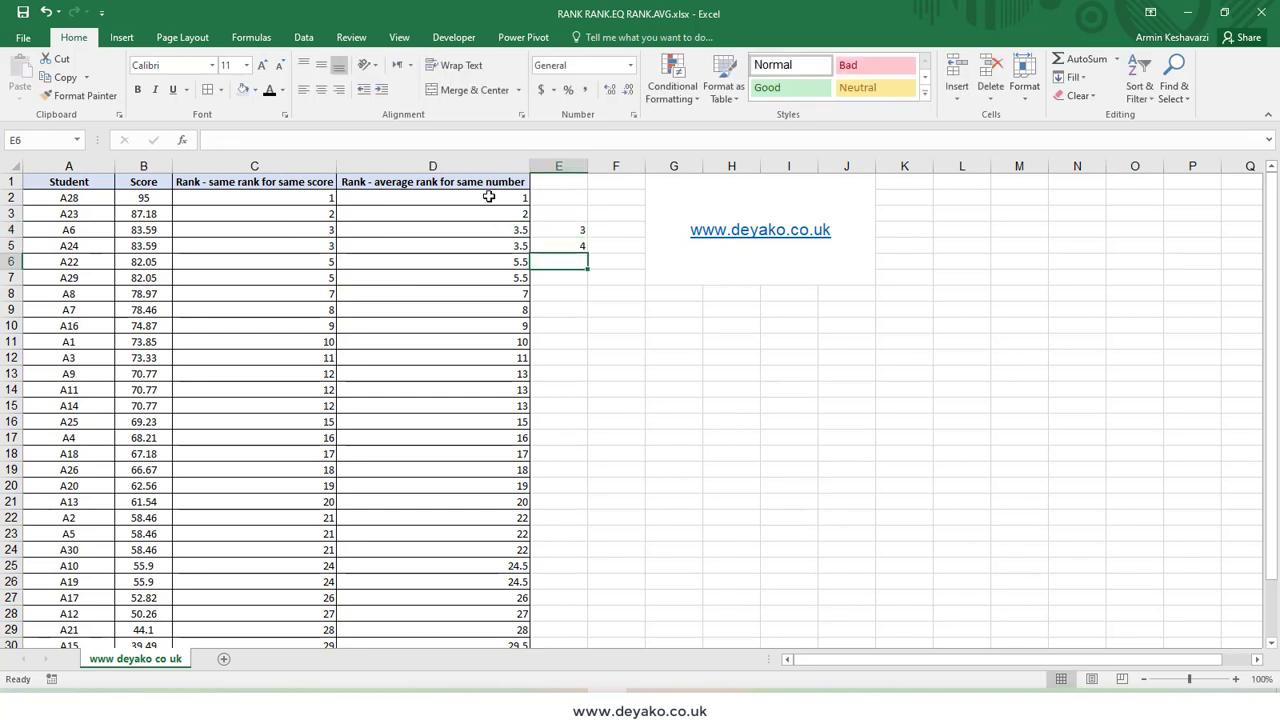
# Step: Calculate the average of the two rank positions in F4 with the formula =SUM(E4:E5)/2
pyautogui.click(599, 231)
pyautogui.write('=')
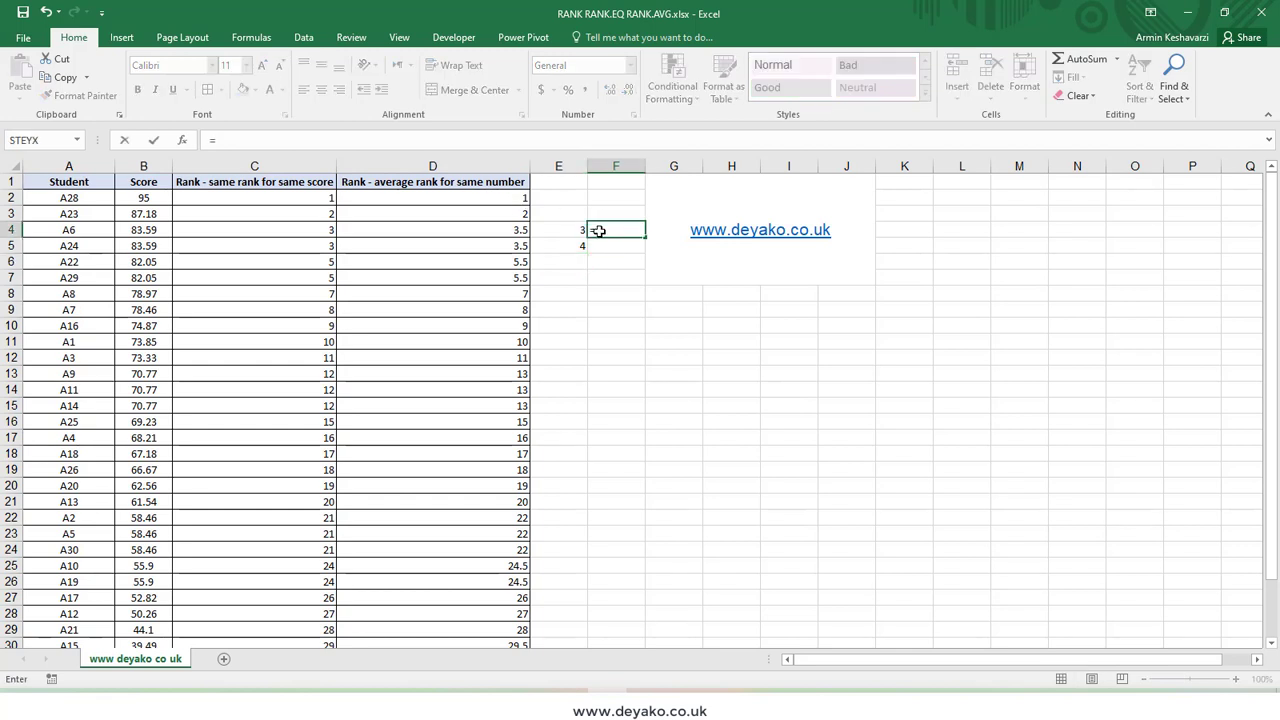
pyautogui.write('SUM(')
pyautogui.moveTo(575, 230); pyautogui.dragTo(571, 246)
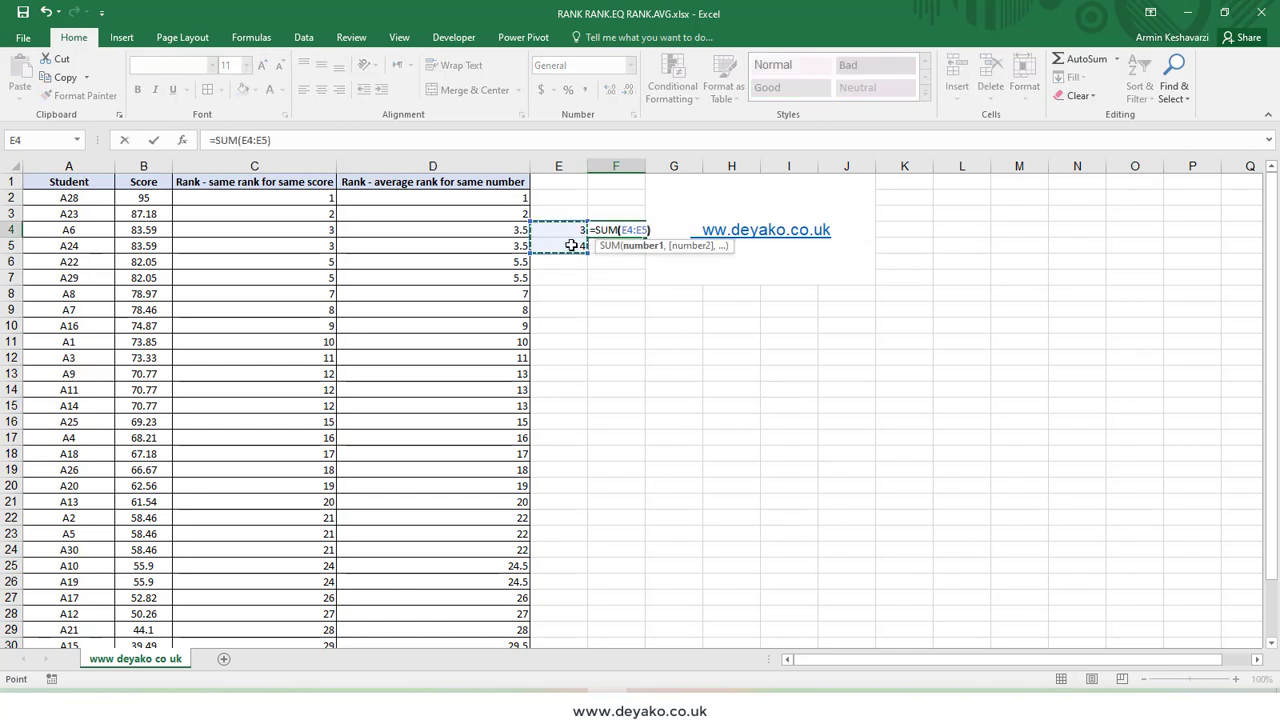
pyautogui.write(')/')
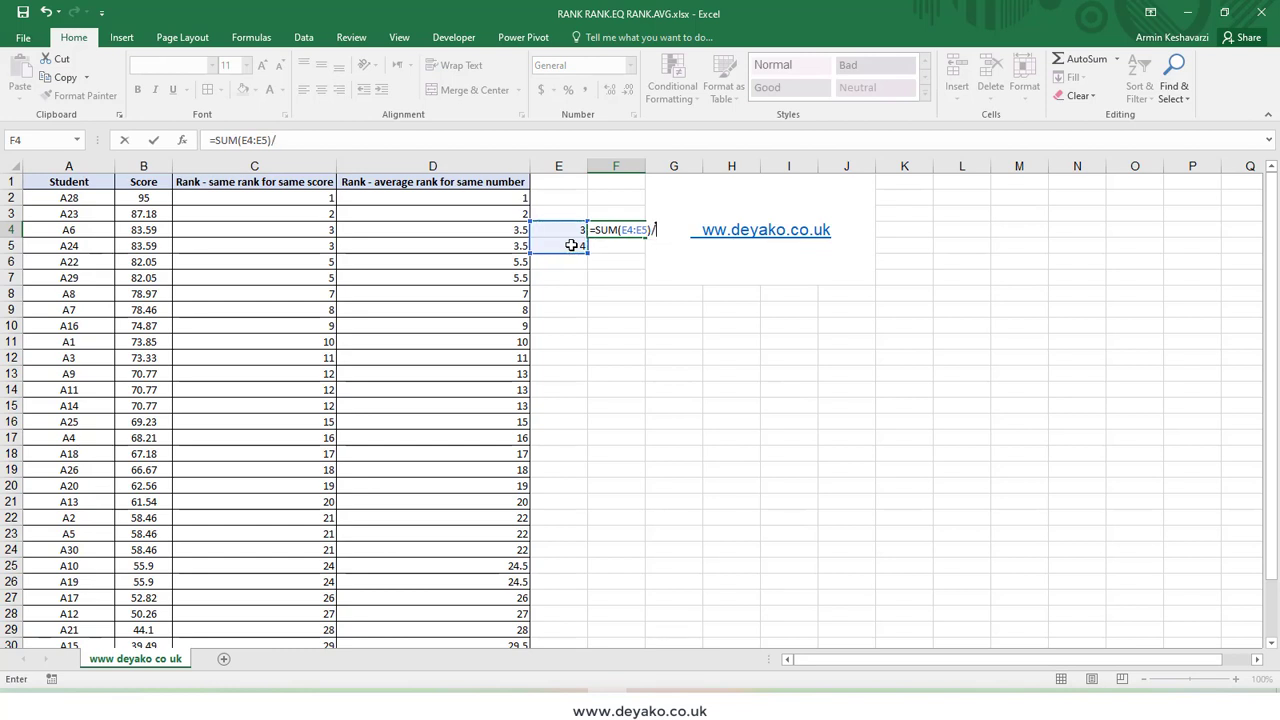
pyautogui.write('2')
pyautogui.press('Return')
pyautogui.press('Return')
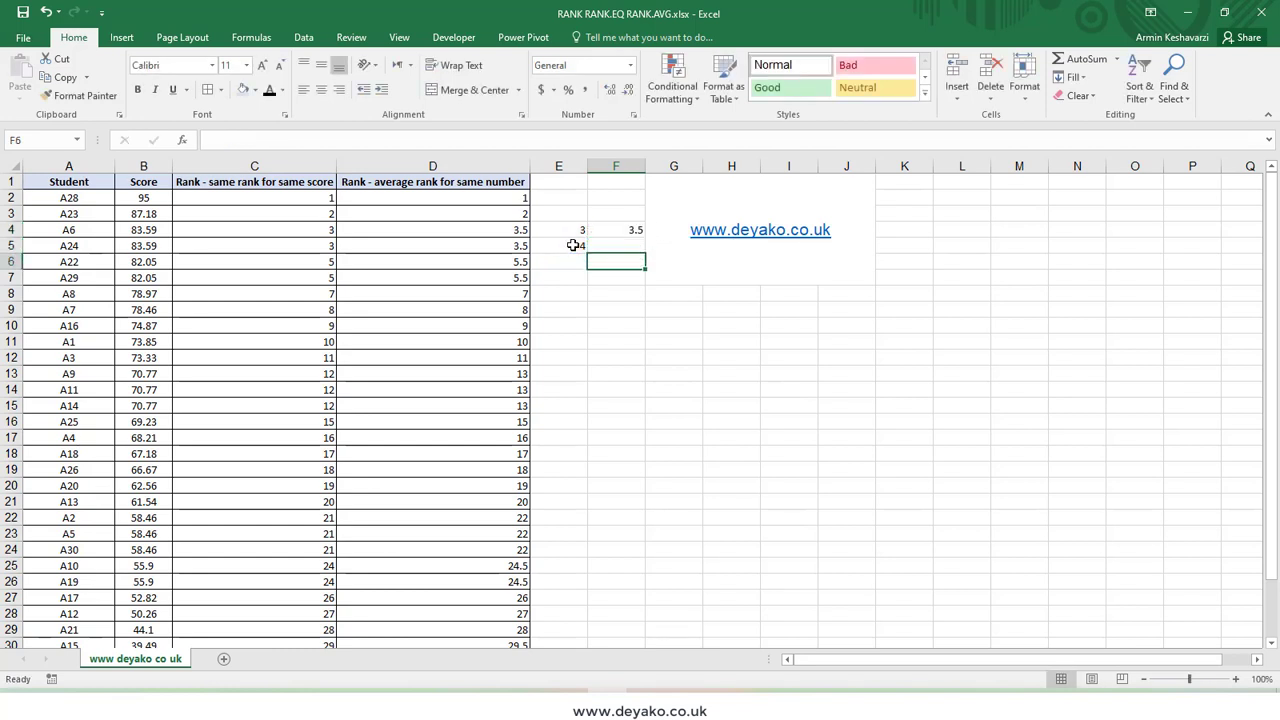
pyautogui.click(625, 228)
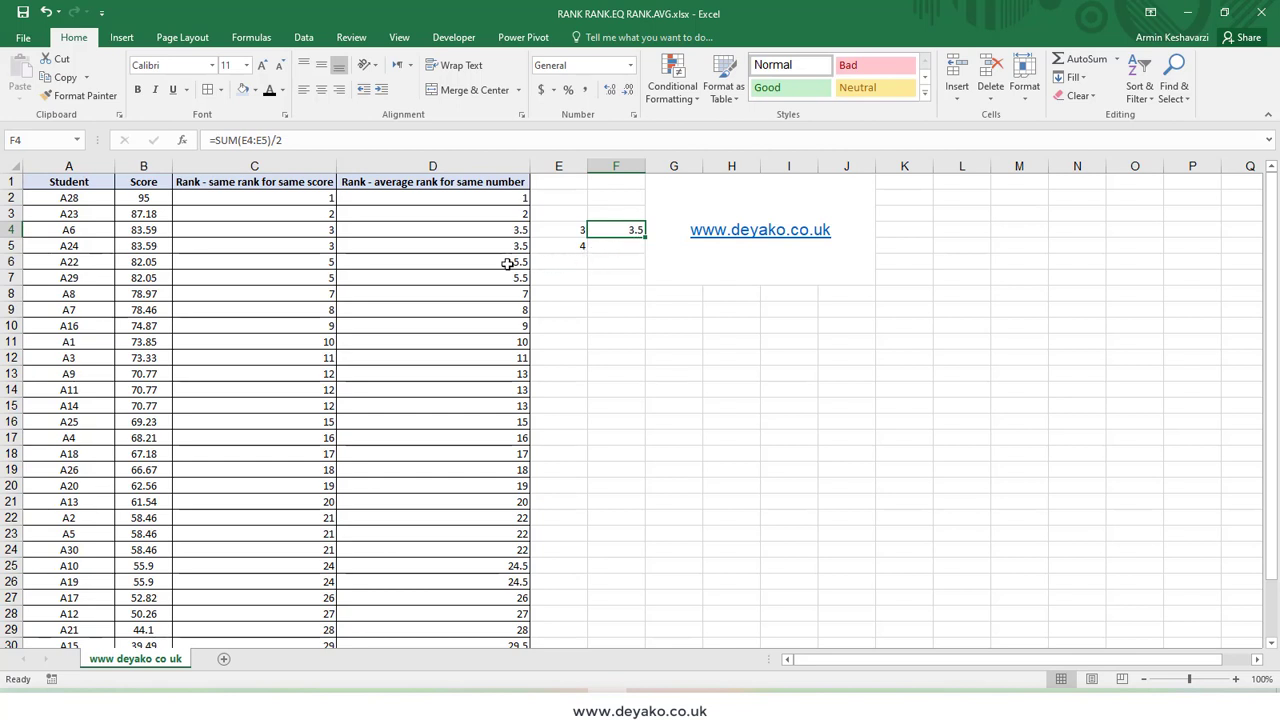
# Step: Compare the tied scores of students A22 and A29 with their ranks in both rank columns
pyautogui.moveTo(508, 262); pyautogui.dragTo(510, 277)
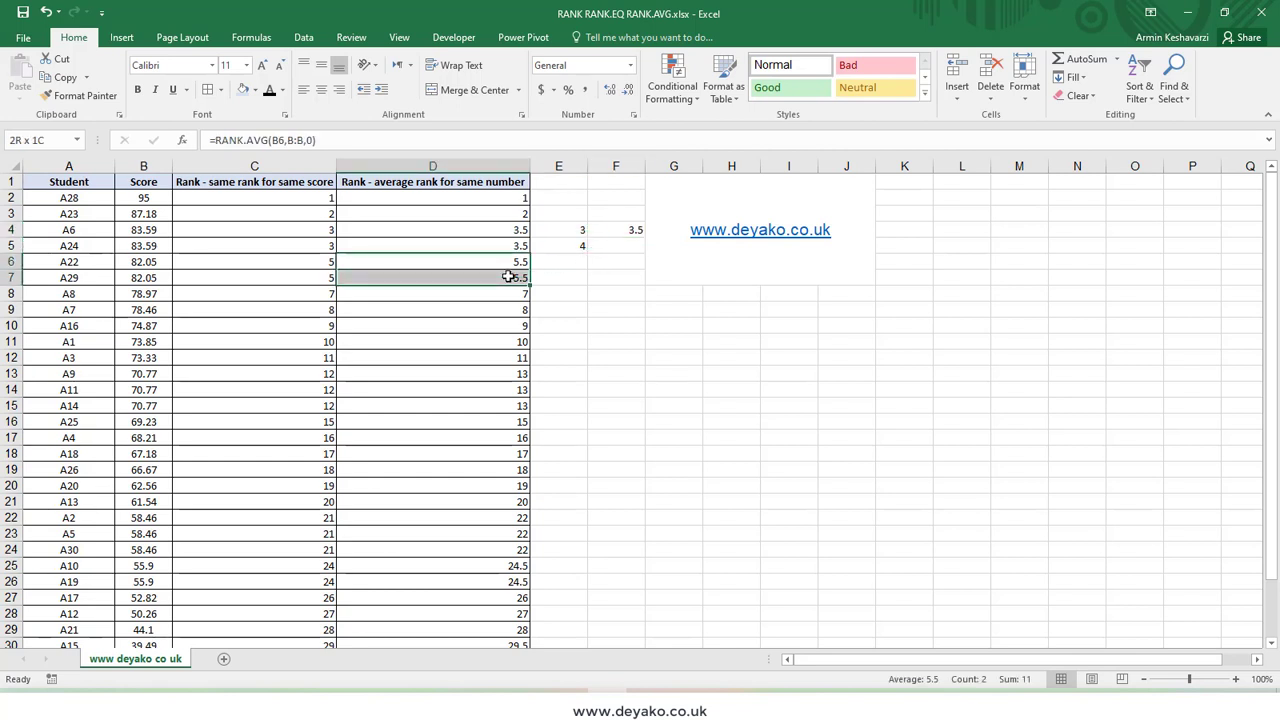
pyautogui.moveTo(511, 199); pyautogui.dragTo(520, 280)
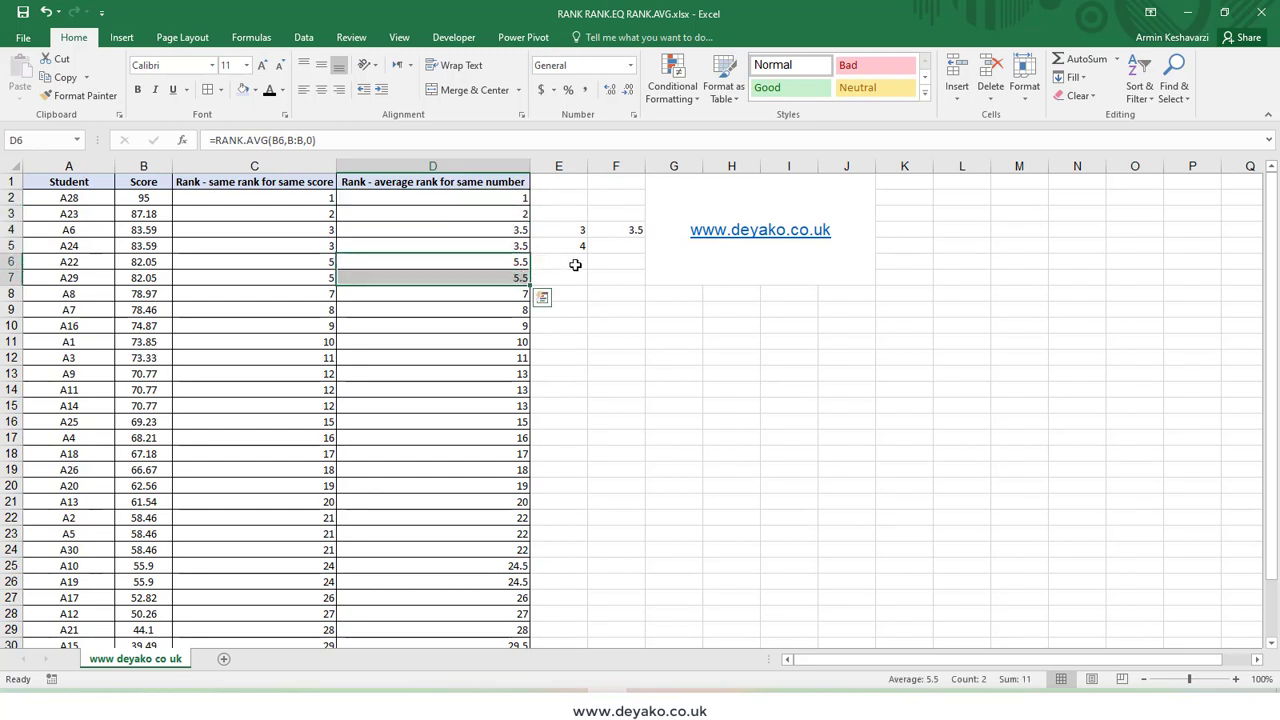
pyautogui.moveTo(165, 264); pyautogui.dragTo(517, 279)
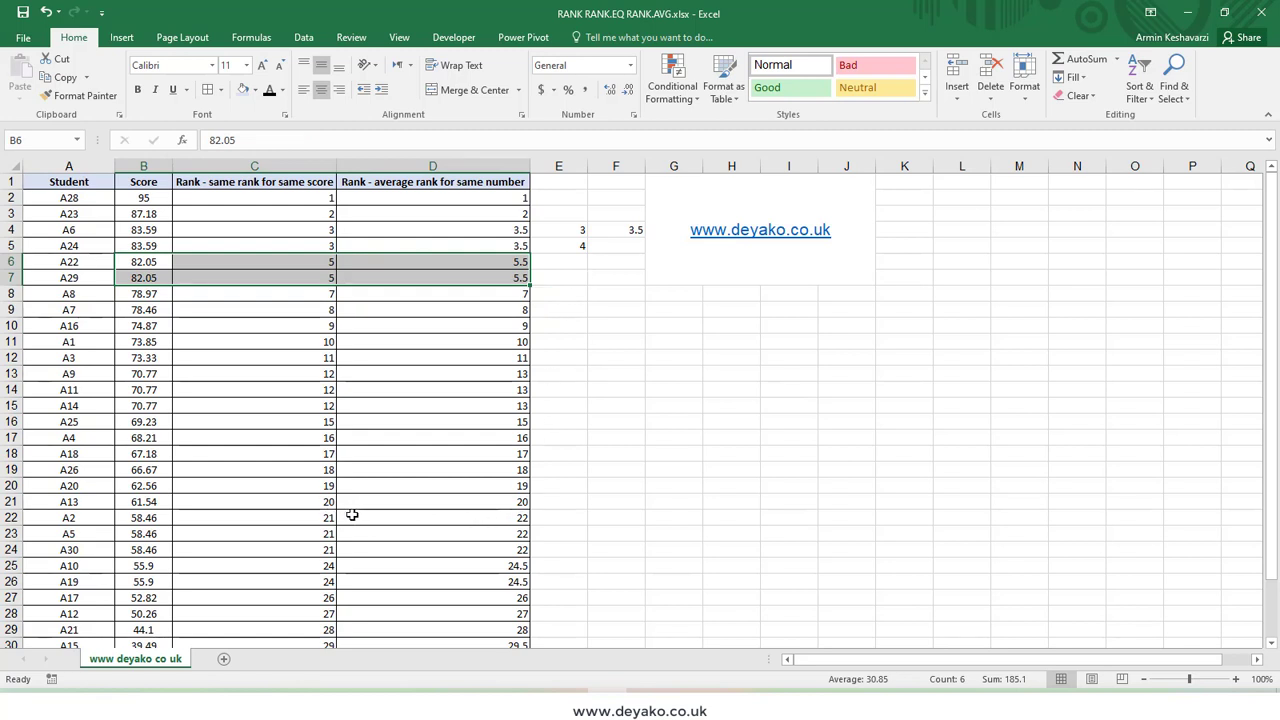
# Step: Compare the three tied scores in B22:B24 with their ranks in columns C and D, checking the average ranks in D2:D21 above them
pyautogui.click(316, 520)
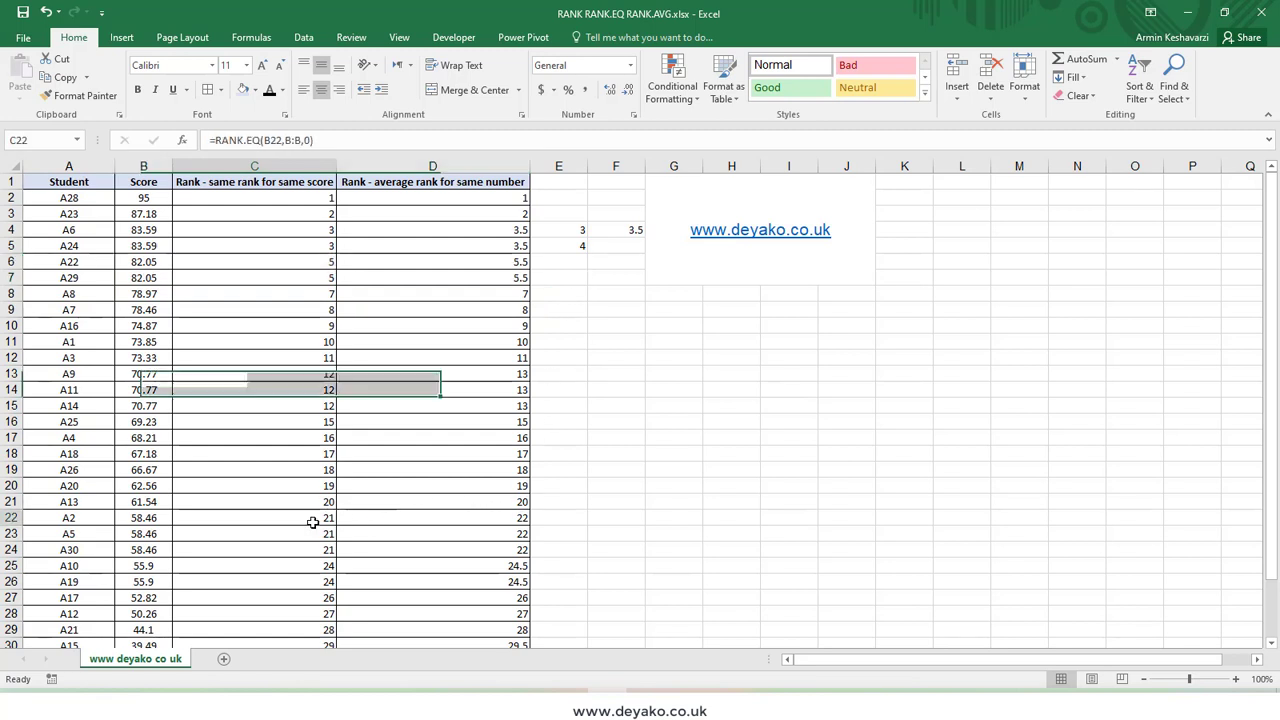
pyautogui.click(131, 522)
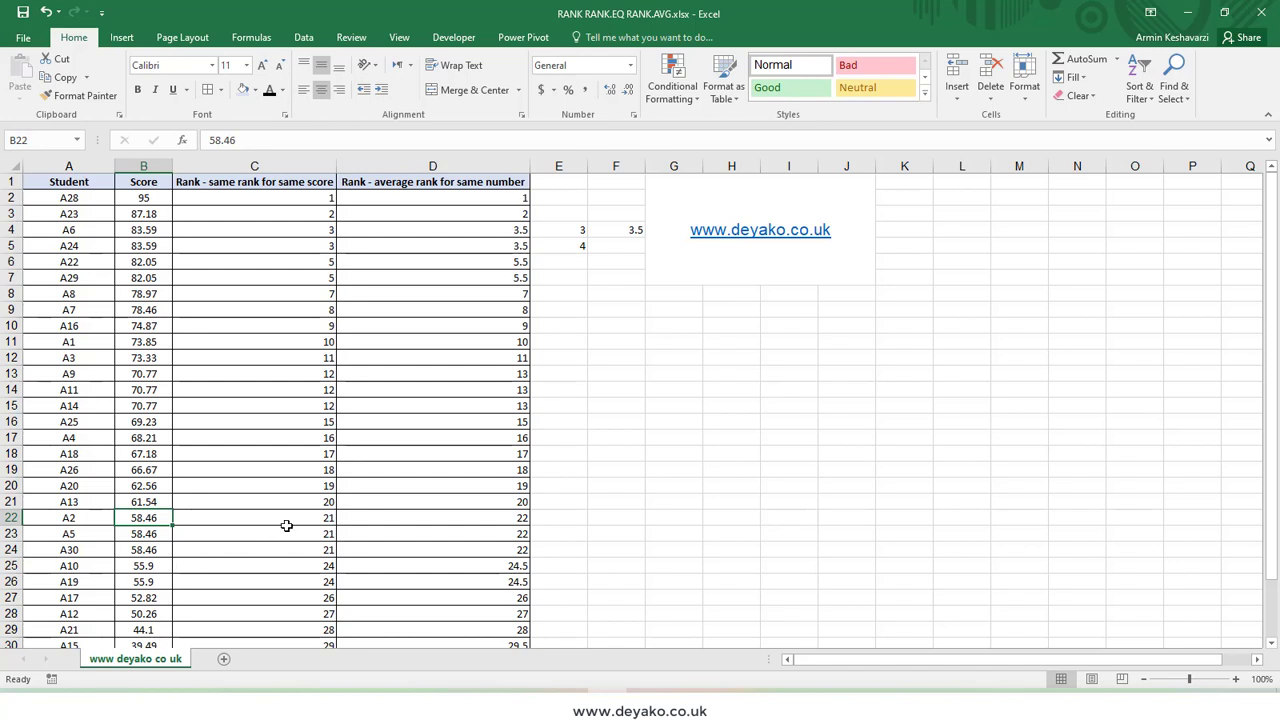
pyautogui.moveTo(286, 521); pyautogui.dragTo(294, 543)
pyautogui.moveTo(160, 520); pyautogui.dragTo(174, 549)
pyautogui.moveTo(298, 518); pyautogui.dragTo(303, 545)
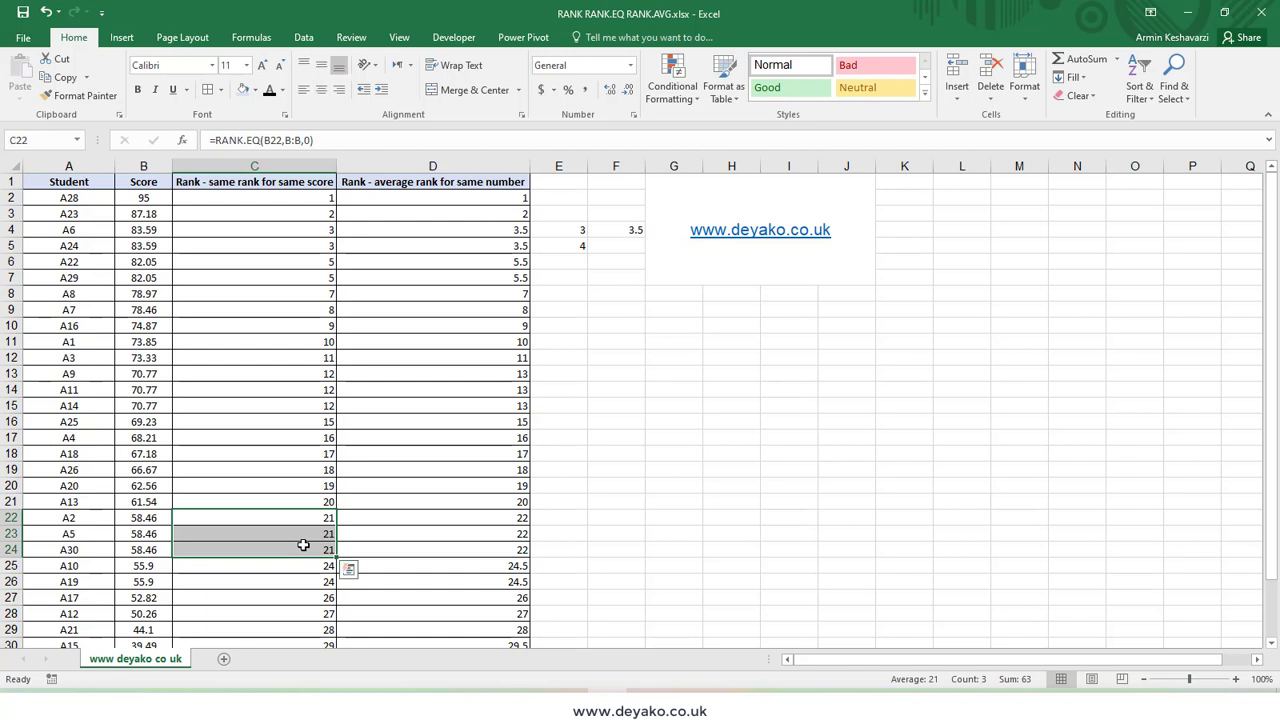
pyautogui.click(493, 523)
pyautogui.moveTo(493, 526); pyautogui.dragTo(493, 551)
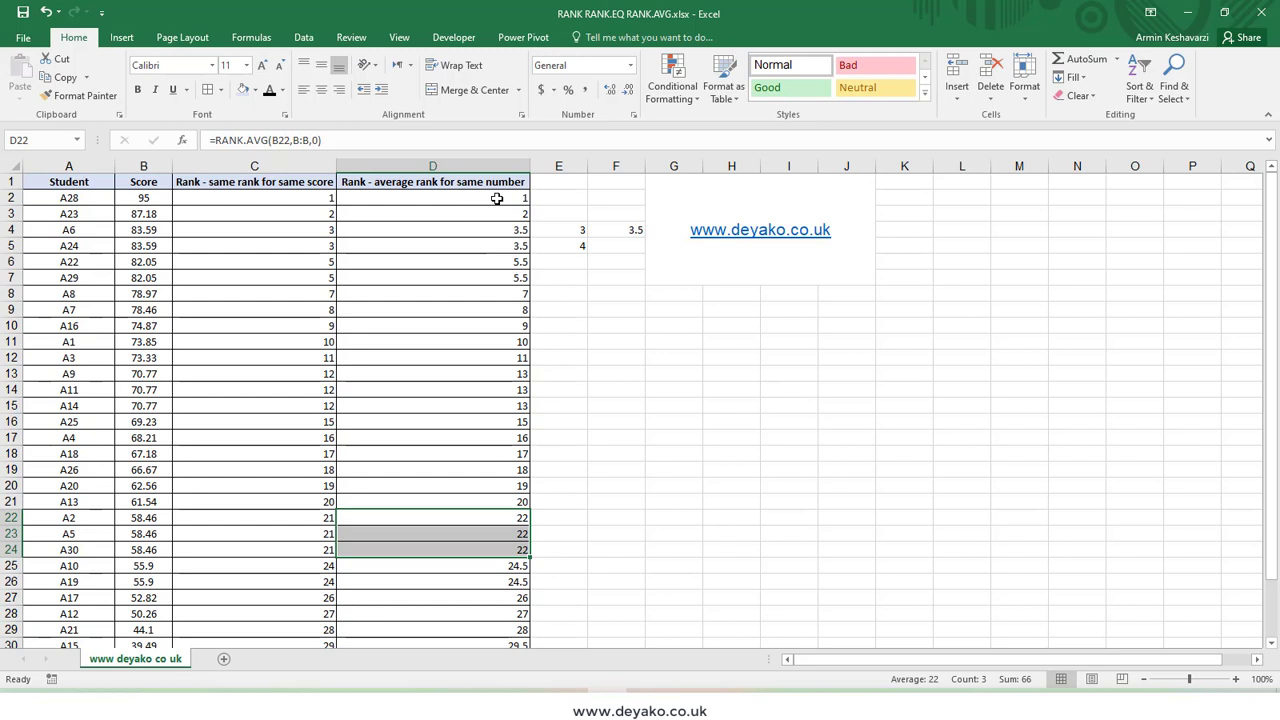
pyautogui.moveTo(496, 199); pyautogui.dragTo(511, 509)
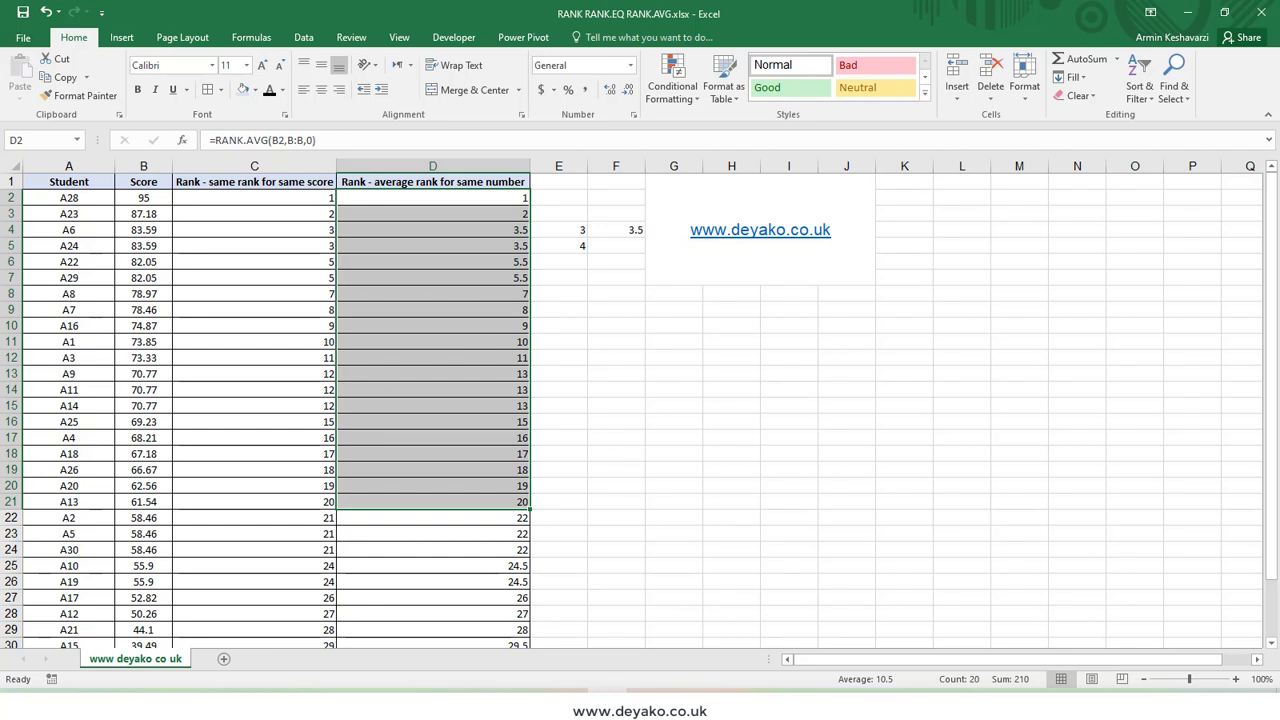
# Step: Enter the rank positions 20, 21, 22 and 23 in cells E21 to E24
pyautogui.click(568, 501)
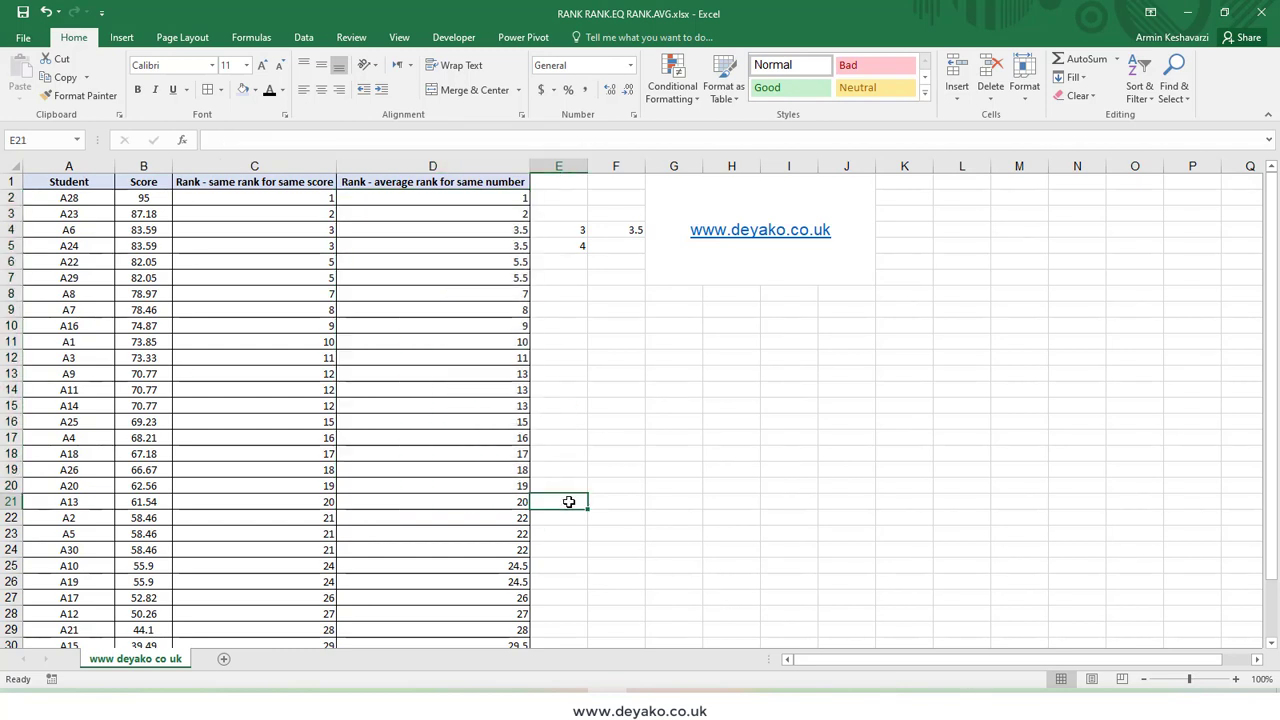
pyautogui.write('20')
pyautogui.press('Return')
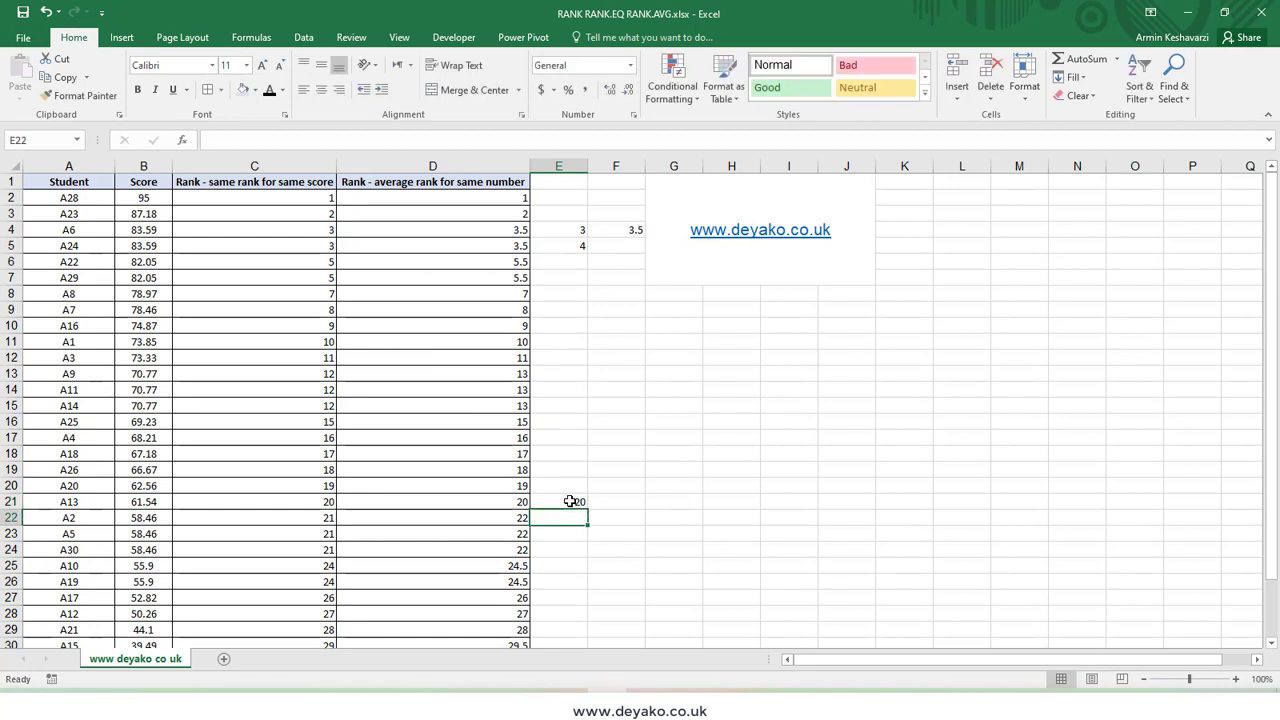
pyautogui.write('21')
pyautogui.press('Return')
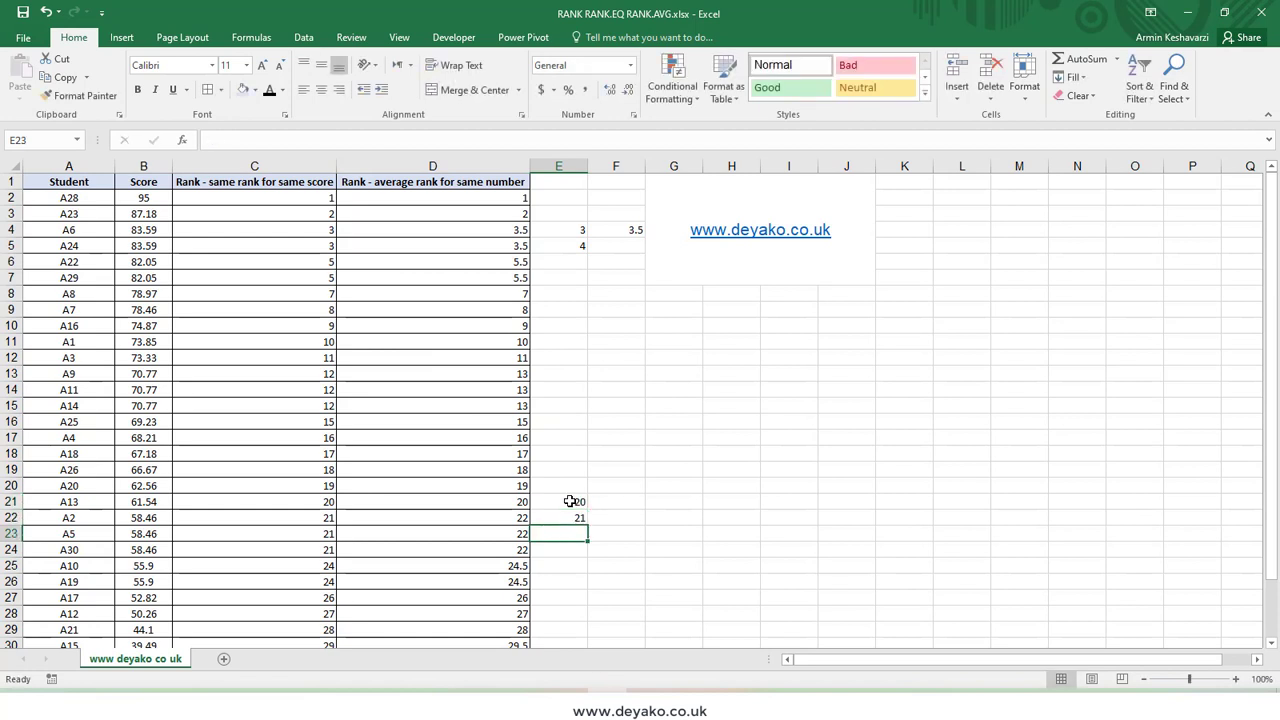
pyautogui.write('22')
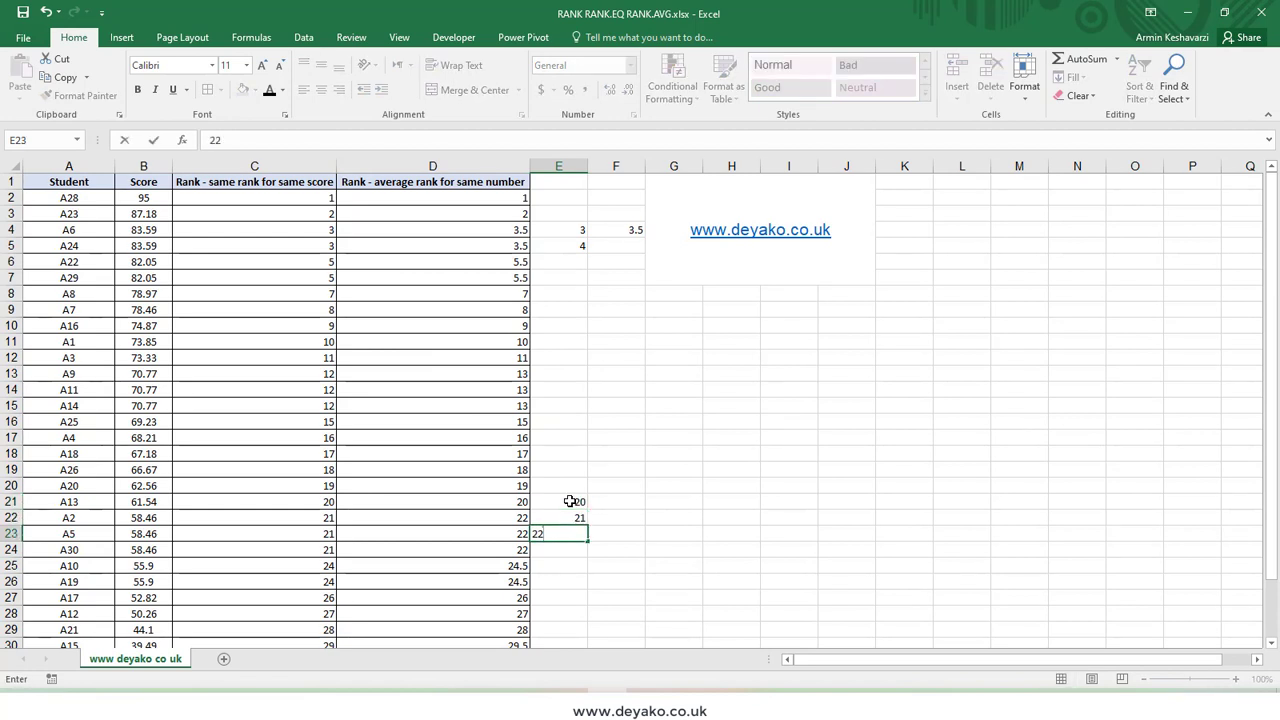
pyautogui.press('Return')
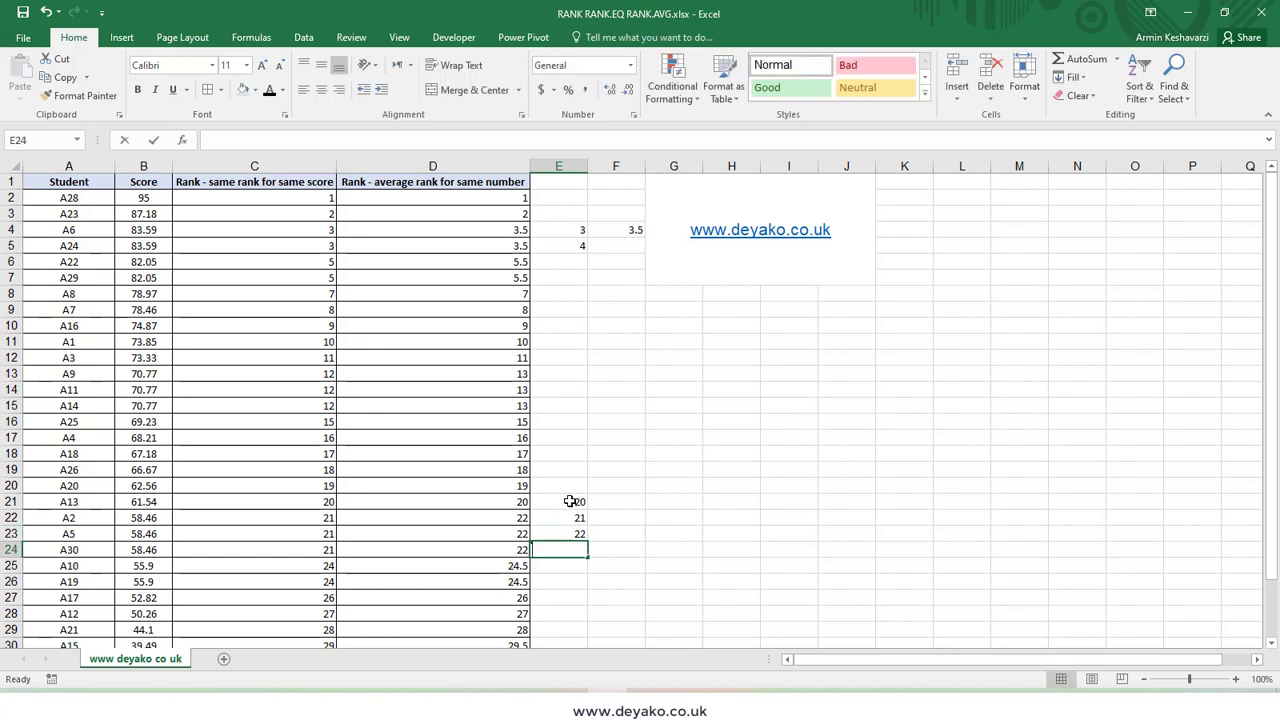
pyautogui.write('23')
pyautogui.press('Return')
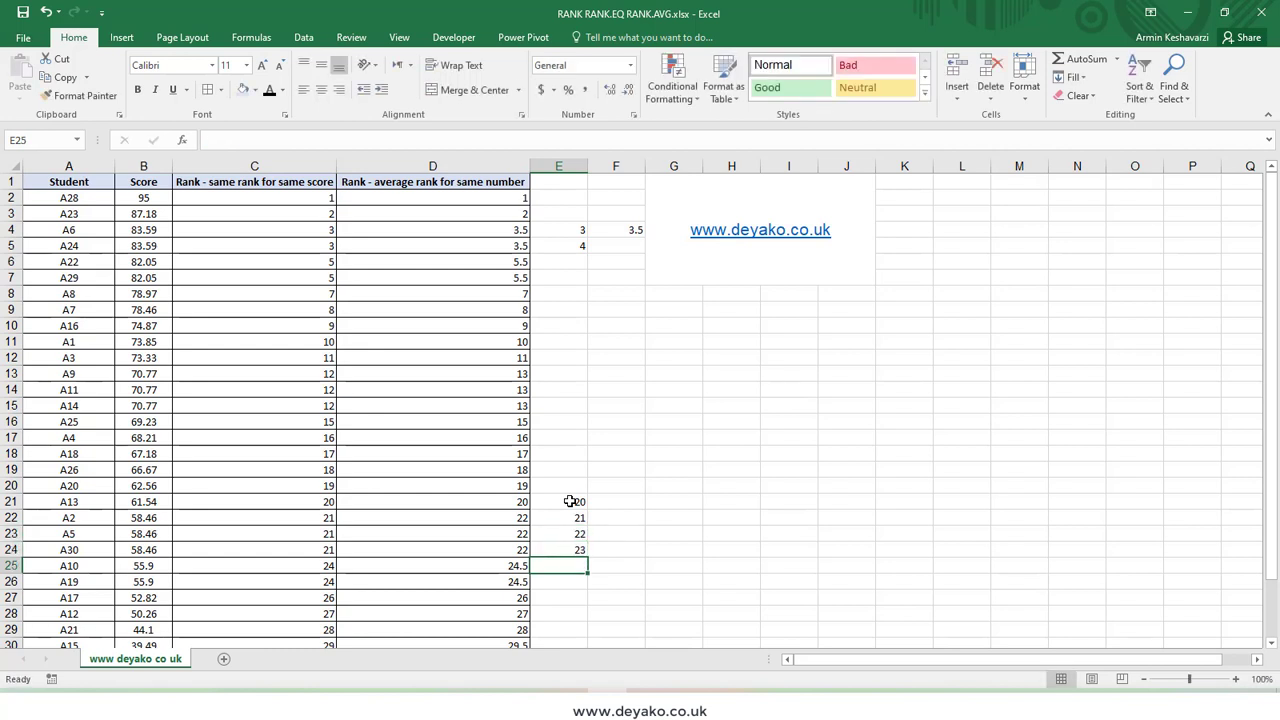
# Step: Clear the extra rank position in E21 beside student A13 and recheck the average ranks in D22:D24
pyautogui.click(569, 501)
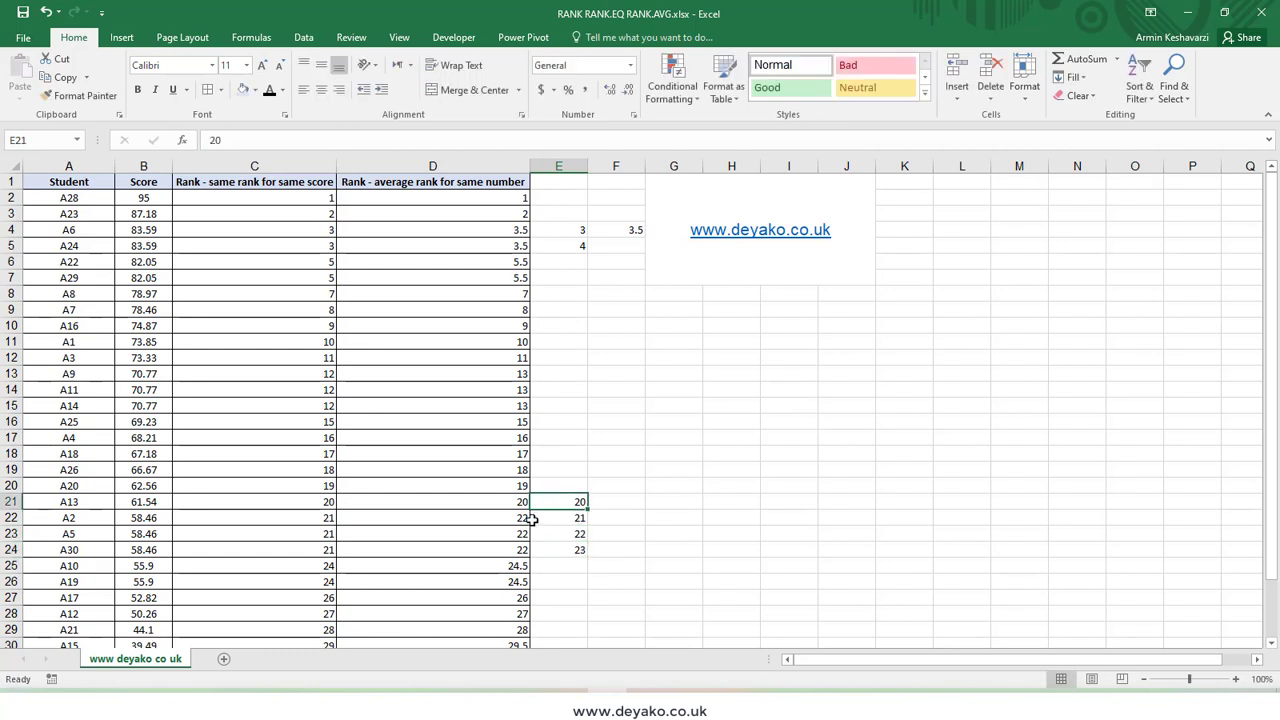
pyautogui.press('Delete')
pyautogui.moveTo(522, 518); pyautogui.dragTo(524, 550)
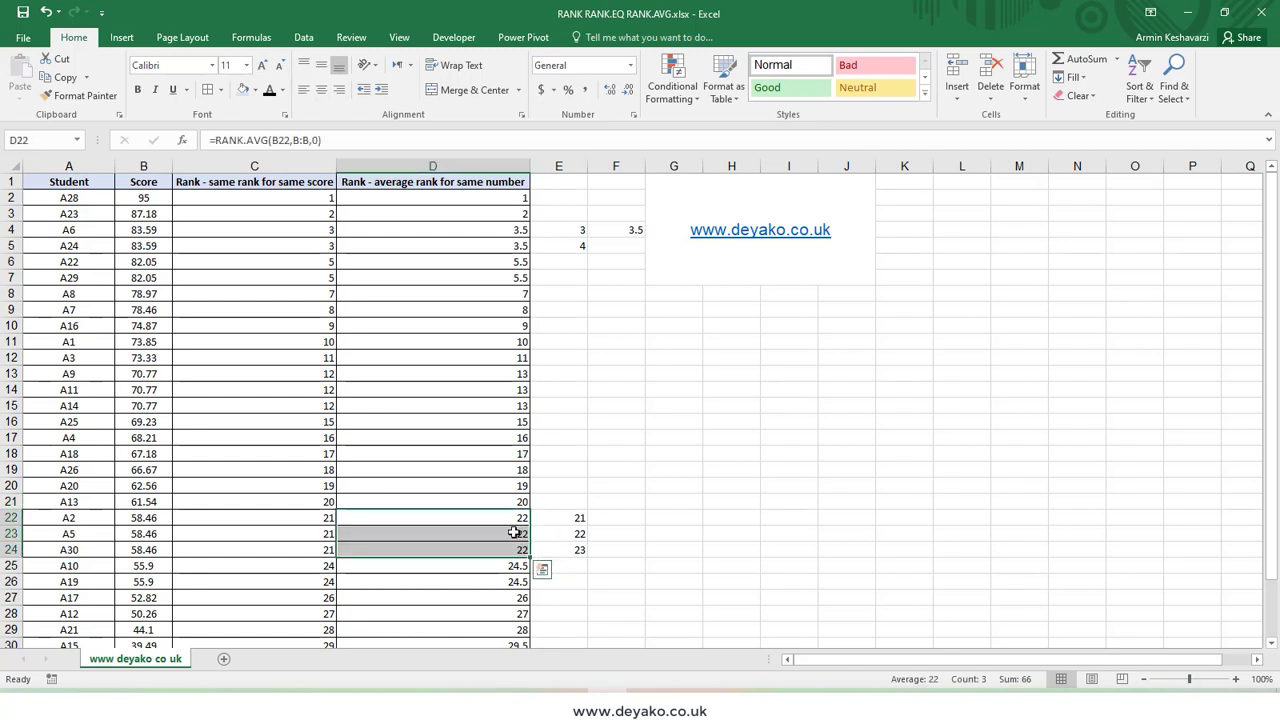
# Step: Total the three rank positions in E25 with the formula =SUM(E22:E24)
pyautogui.click(580, 569)
pyautogui.hotkey('alt', '=')
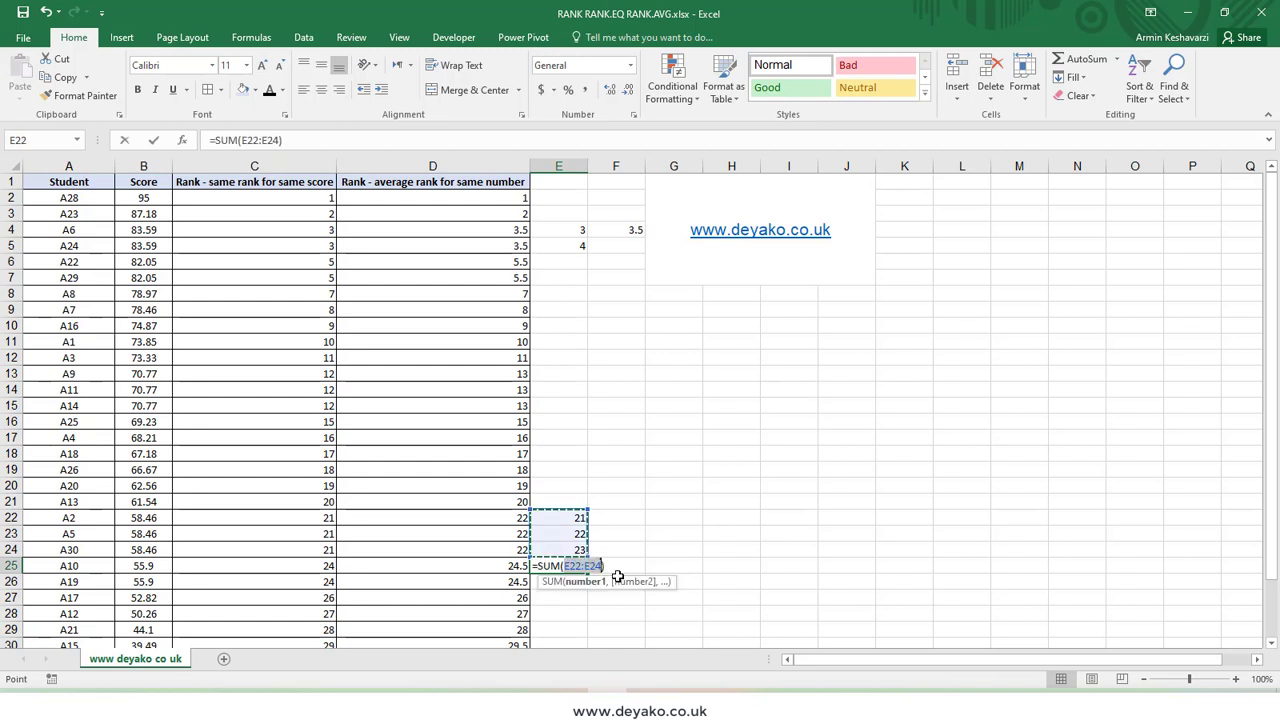
pyautogui.press('Return')
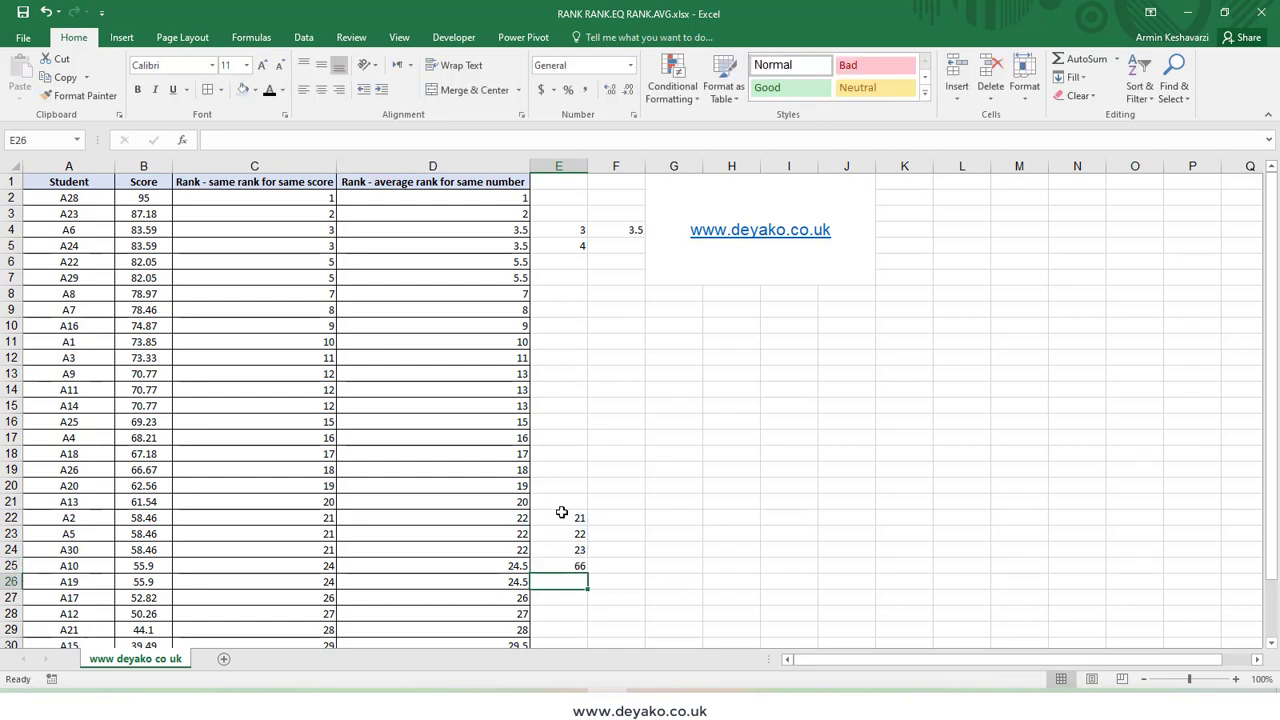
pyautogui.moveTo(572, 515); pyautogui.dragTo(580, 569)
# Step: Calculate the average of the three rank positions in F25 with the formula =E25/3
pyautogui.click(613, 568)
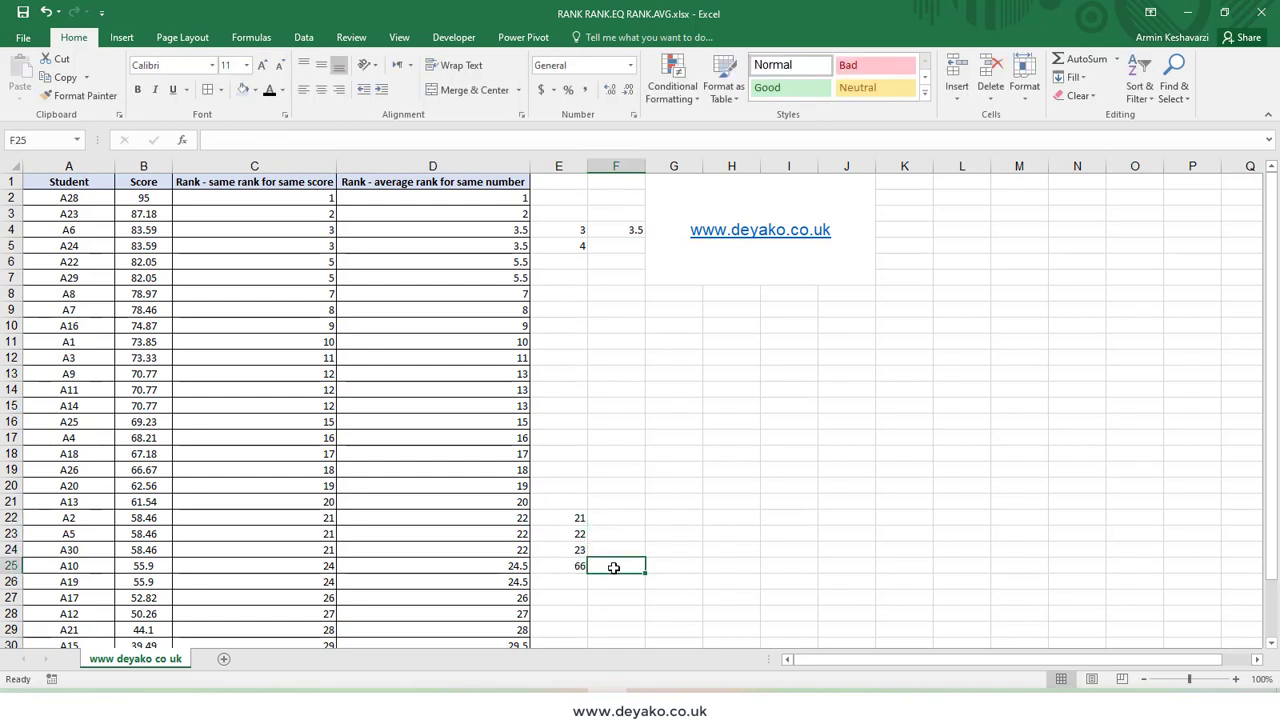
pyautogui.write('=')
pyautogui.click(566, 567)
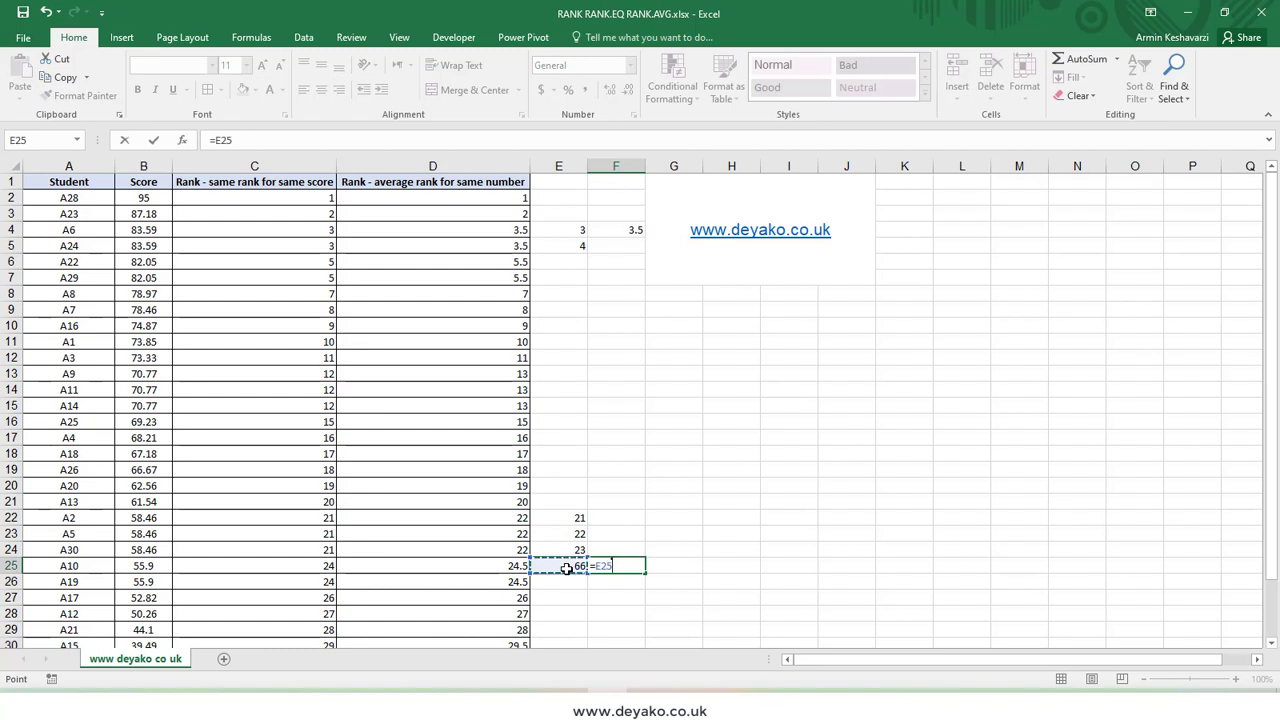
pyautogui.write('/3')
pyautogui.press('Return')
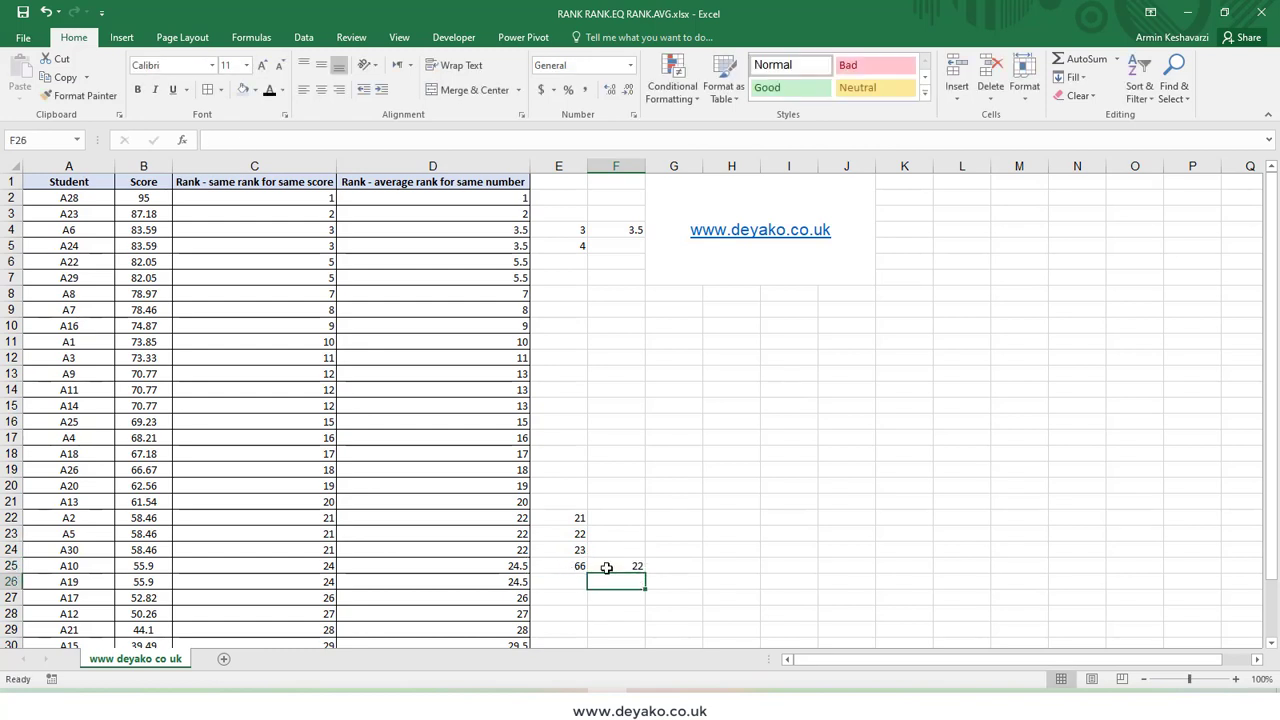
# Step: Compare the calculated average in F25 with the average ranks of the three tied students in D22:D24
pyautogui.click(606, 567)
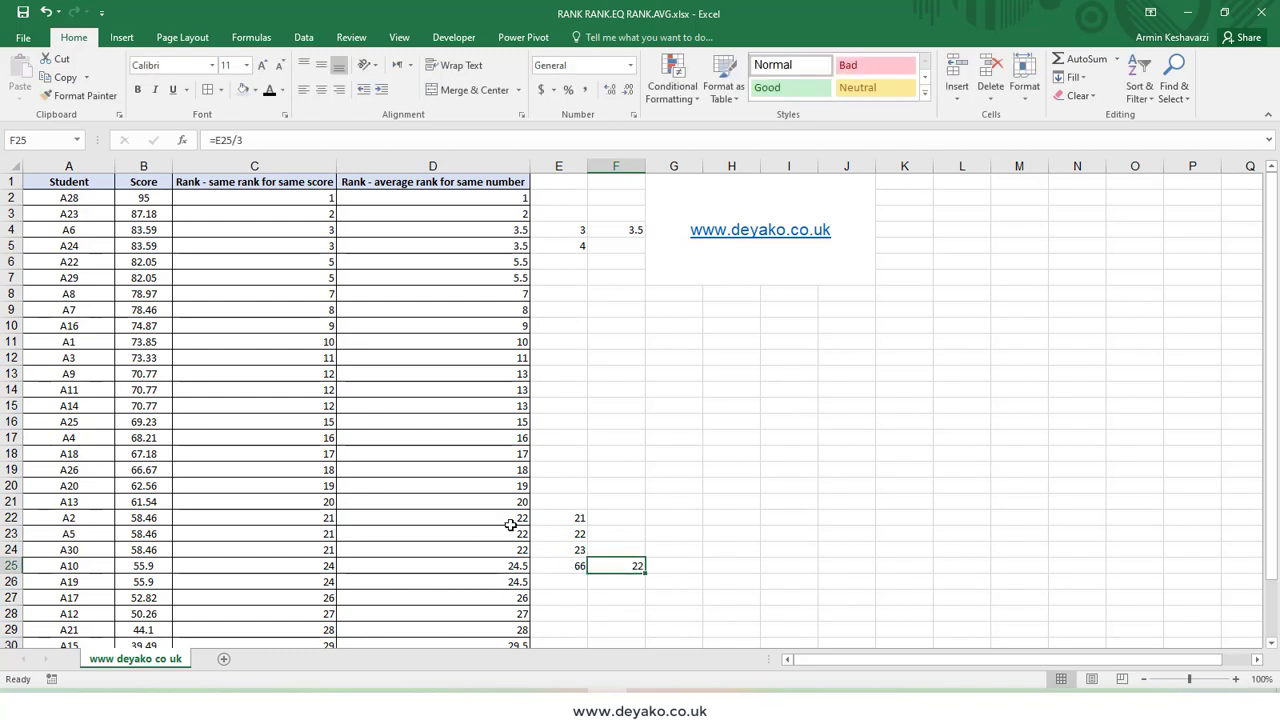
pyautogui.moveTo(510, 525); pyautogui.dragTo(522, 549)
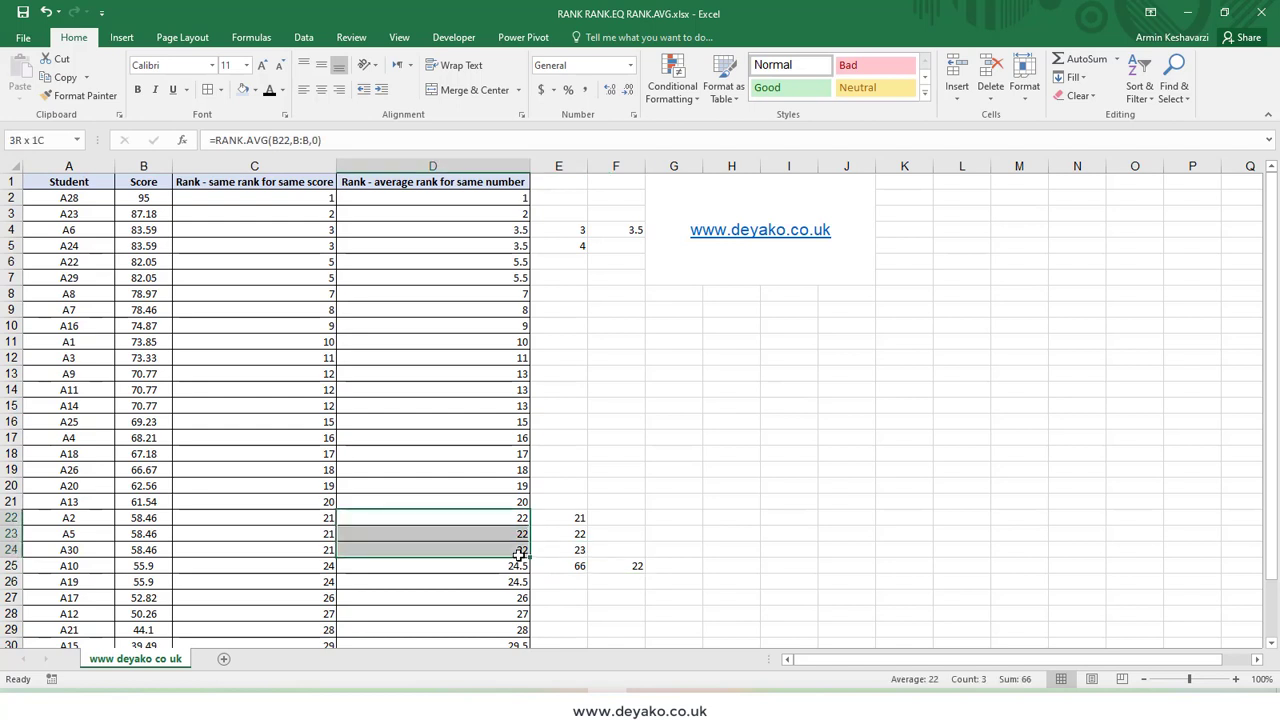
pyautogui.click(485, 201)
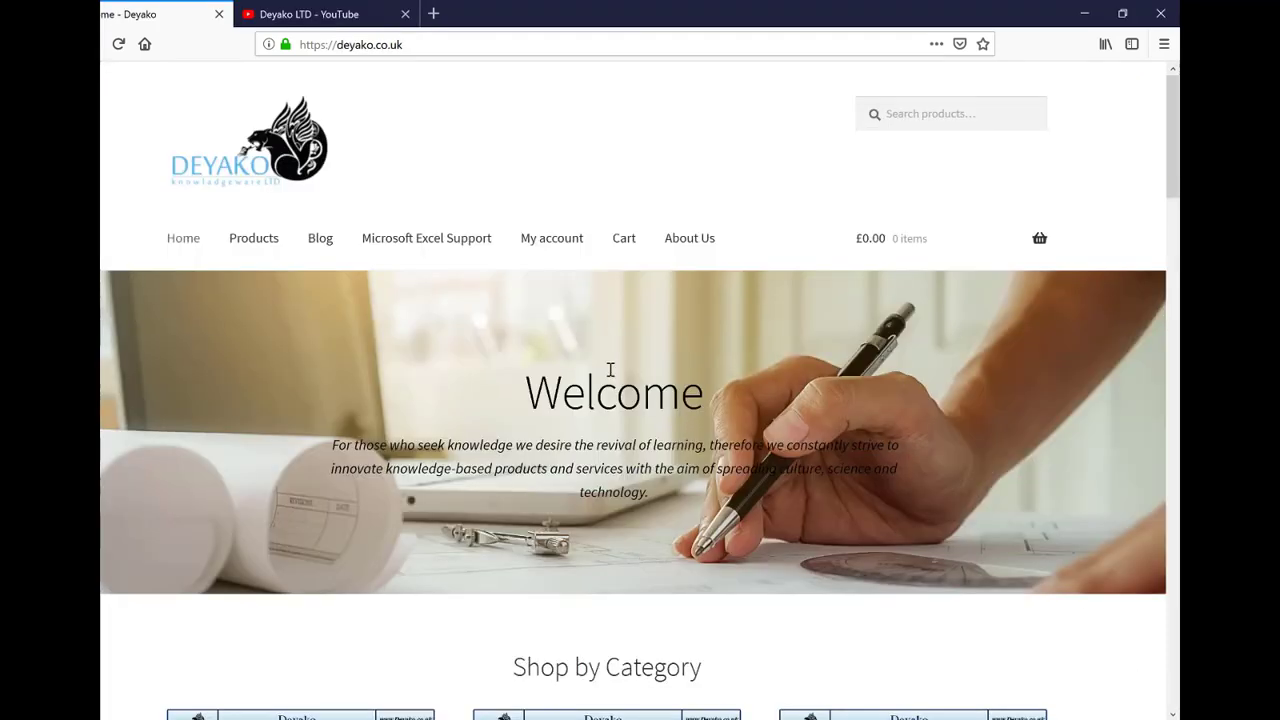
# Step: Look over the product categories and new products on the Deyako website's home page in the browser
pyautogui.scroll(-10, 610, 370)
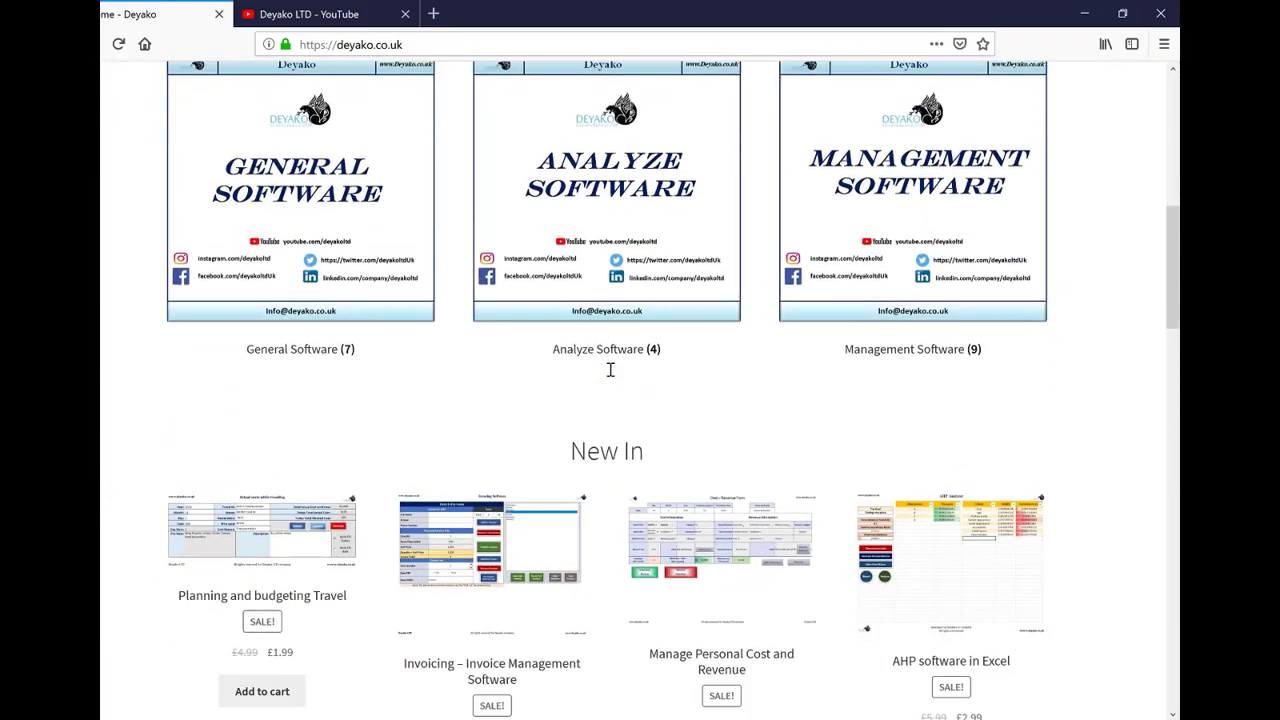